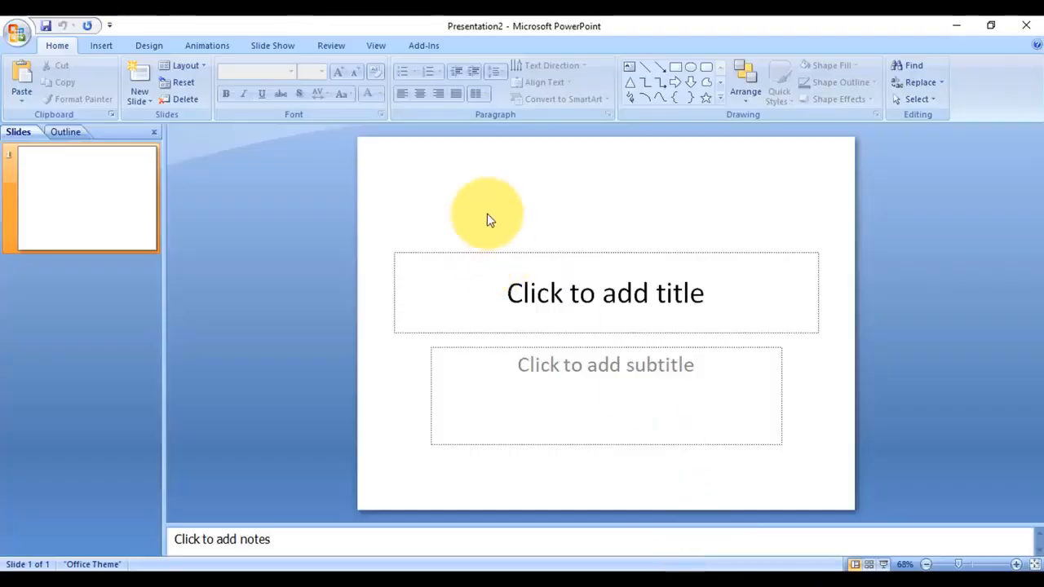
- Delete the title and subtitle placeholders so the slide is blank
{"action": "left_click", "coordinate": [503, 265]}
{"action": "left_click", "coordinate": [502, 252]}
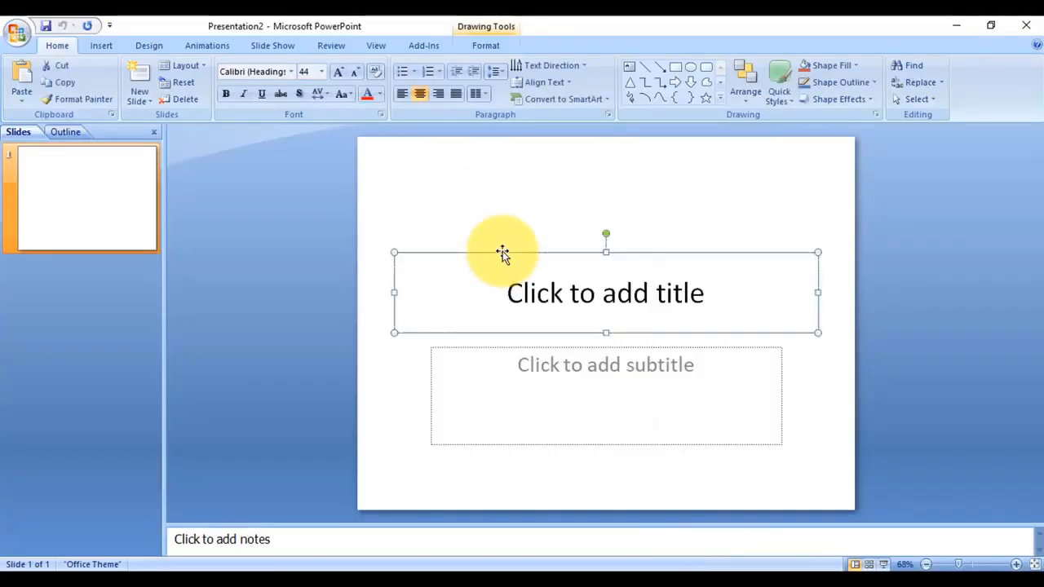
{"action": "key", "text": "Delete"}
{"action": "left_click", "coordinate": [517, 364]}
{"action": "left_click", "coordinate": [511, 348]}
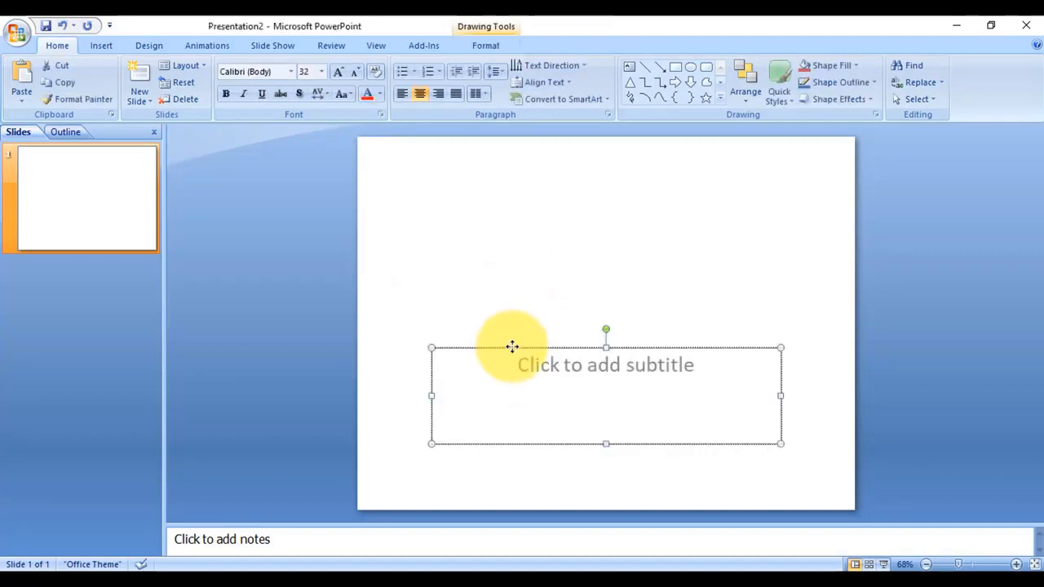
{"action": "key", "text": "Delete"}
- Change the slide orientation to Portrait and narrow the slide thumbnail area
{"action": "left_click", "coordinate": [102, 45]}
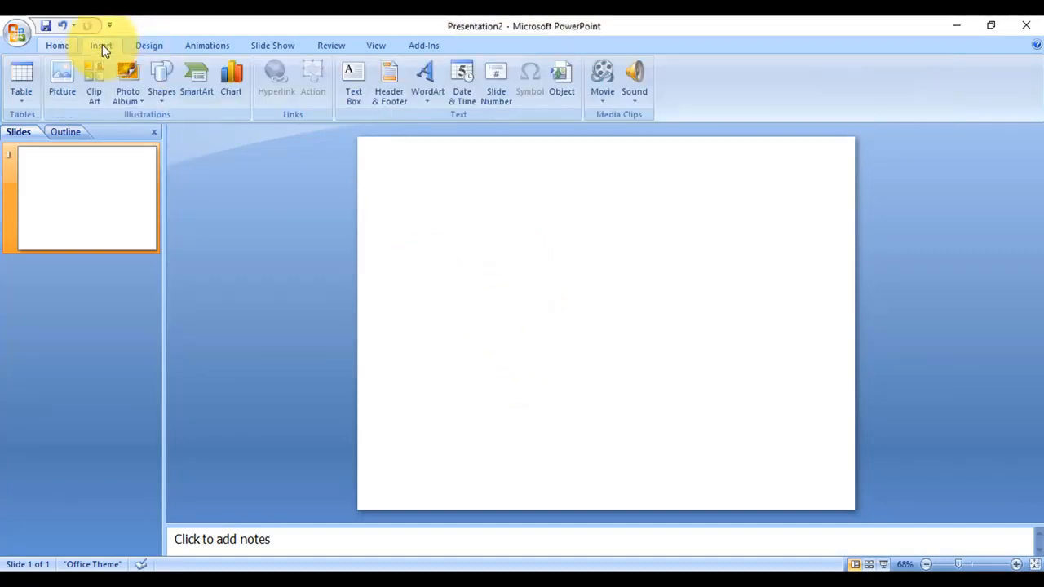
{"action": "left_click", "coordinate": [142, 47]}
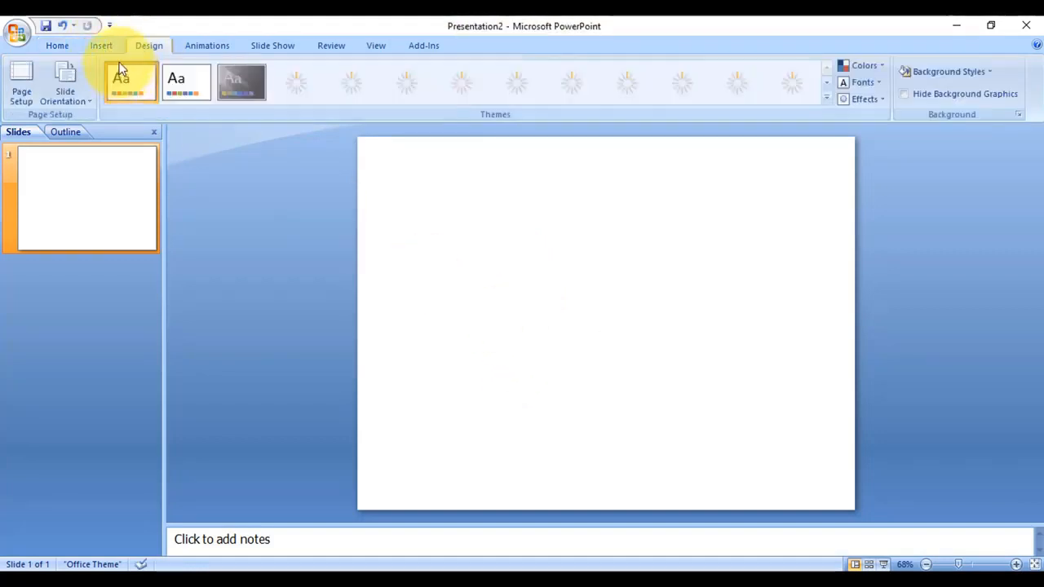
{"action": "left_click", "coordinate": [61, 97]}
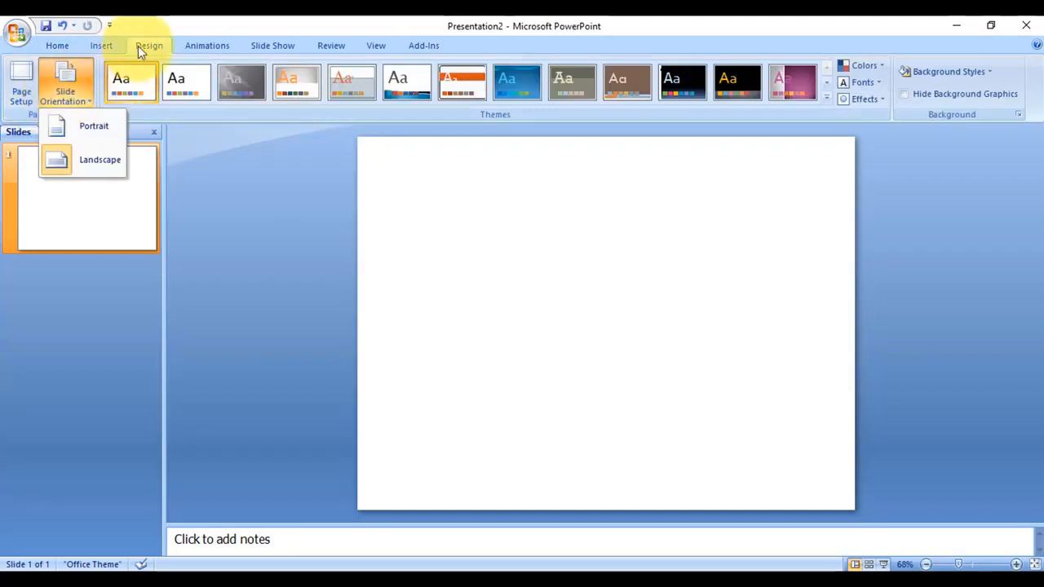
{"action": "left_click", "coordinate": [61, 125]}
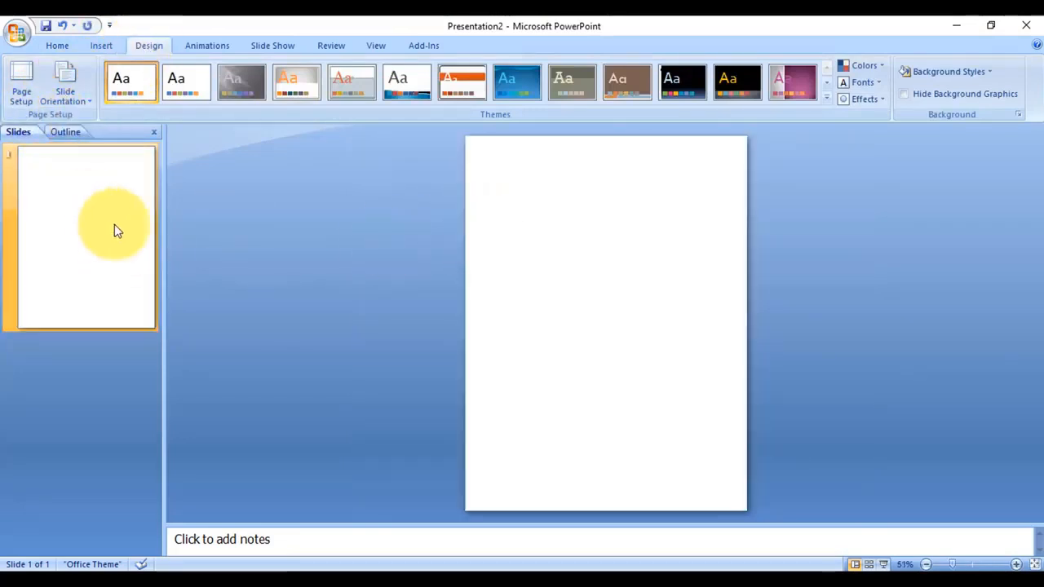
{"action": "left_click_drag", "start_coordinate": [160, 309], "coordinate": [102, 310]}
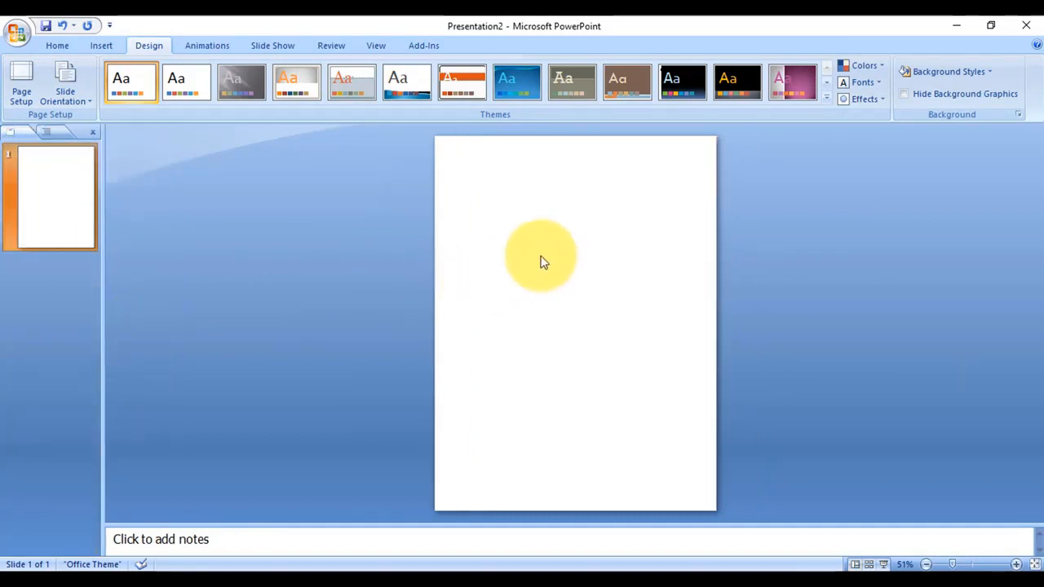
- Draw a rectangle about 1.25" high and 1.58" wide in the upper-left corner of the slide
{"action": "left_click", "coordinate": [101, 42]}
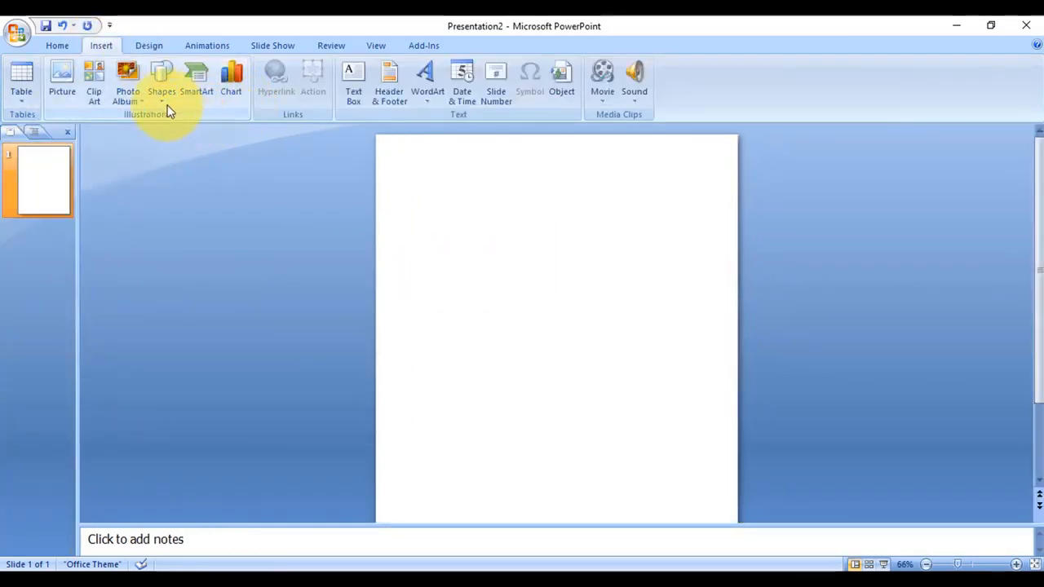
{"action": "left_click", "coordinate": [160, 99]}
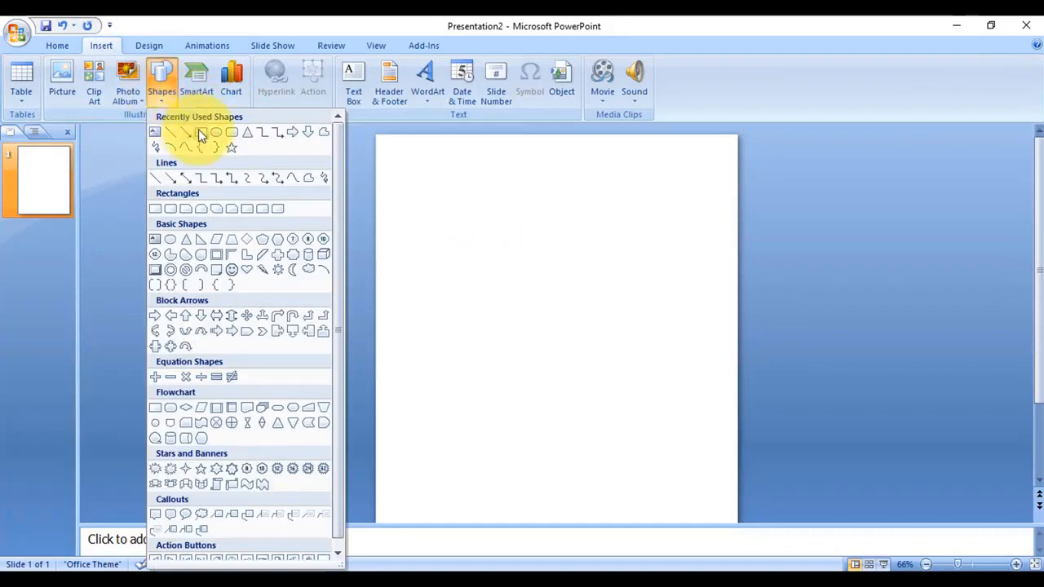
{"action": "left_click", "coordinate": [200, 131]}
{"action": "mouse_move", "coordinate": [391, 153]}
{"action": "left_mouse_down"}
{"action": "mouse_move", "coordinate": [474, 252]}
{"action": "mouse_move", "coordinate": [498, 244]}
{"action": "mouse_move", "coordinate": [495, 232]}
{"action": "mouse_move", "coordinate": [459, 221]}
{"action": "left_mouse_up"}
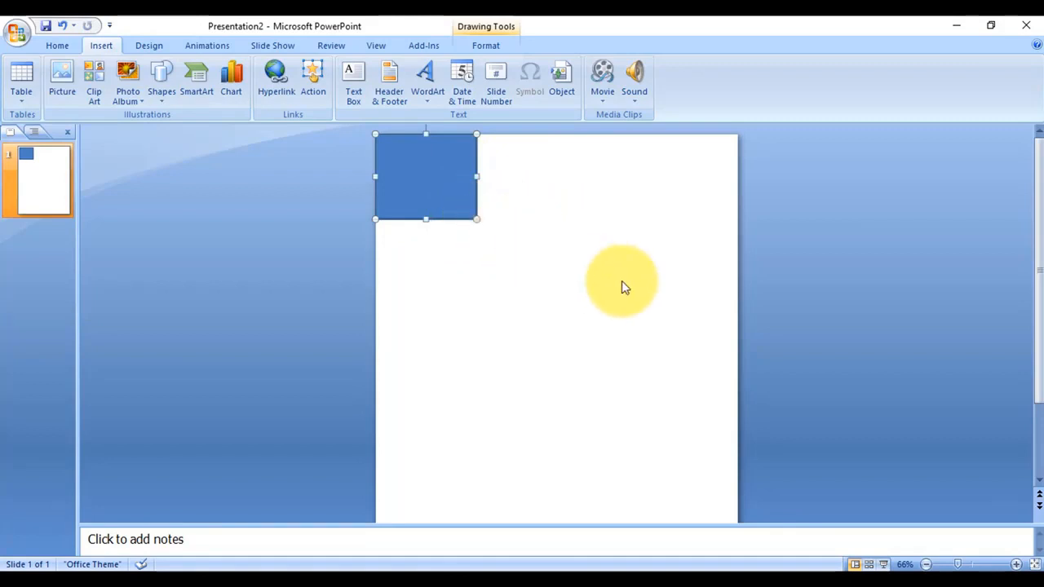
{"action": "scroll", "coordinate": [625, 281], "scroll_direction": "up", "scroll_amount": 6}
{"action": "scroll", "coordinate": [625, 280], "scroll_direction": "down", "scroll_amount": 2}
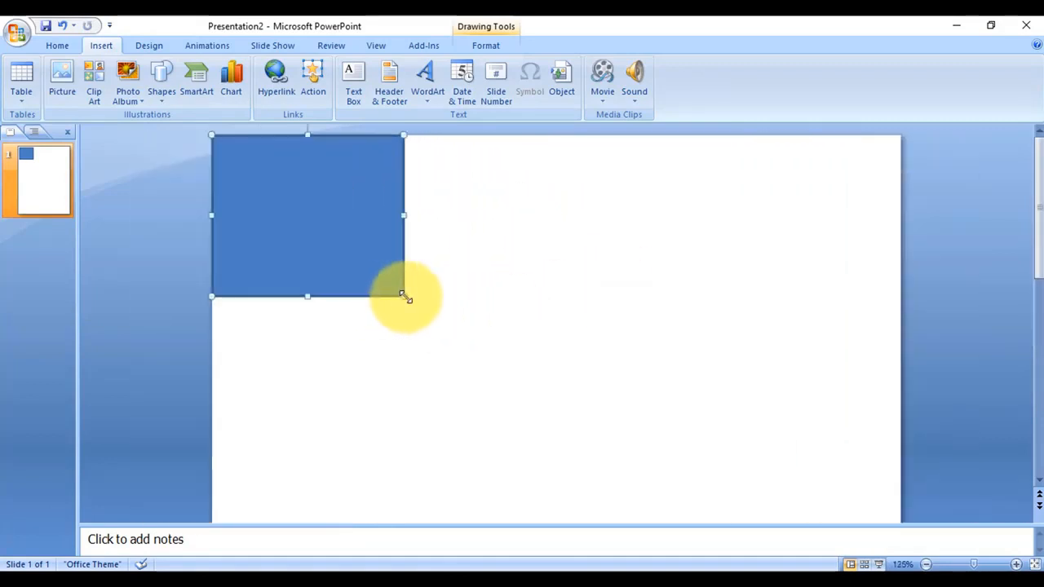
{"action": "left_click_drag", "start_coordinate": [403, 296], "coordinate": [357, 251]}
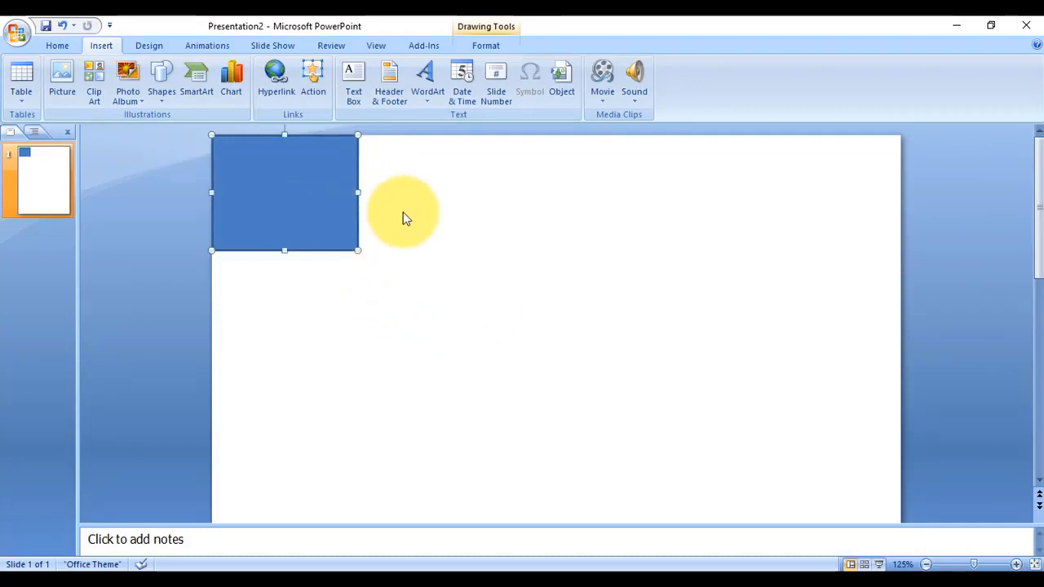
- Fill the corner rectangle with light blue and remove its outline
{"action": "left_click", "coordinate": [484, 49]}
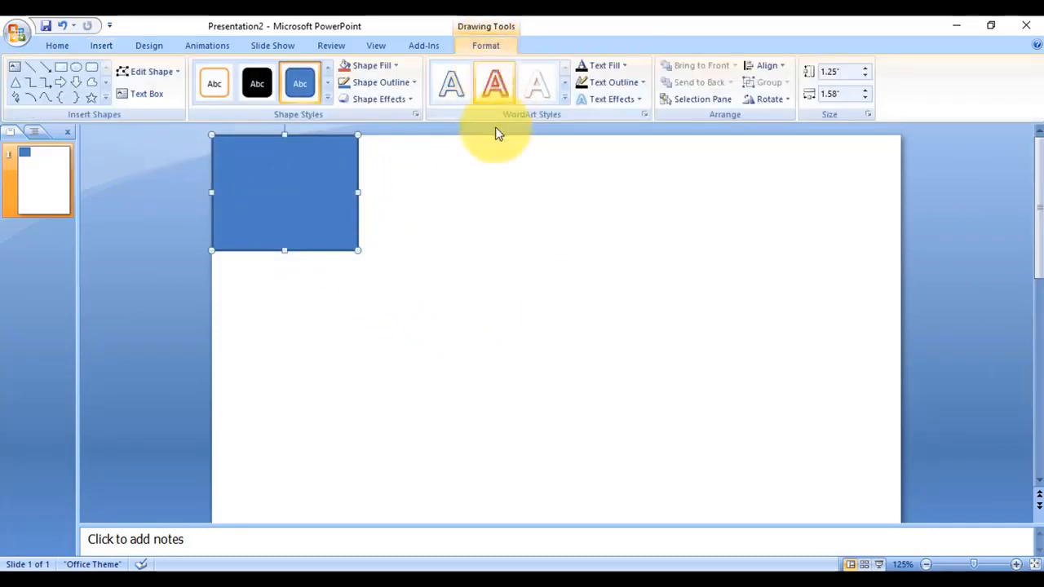
{"action": "left_click", "coordinate": [384, 65]}
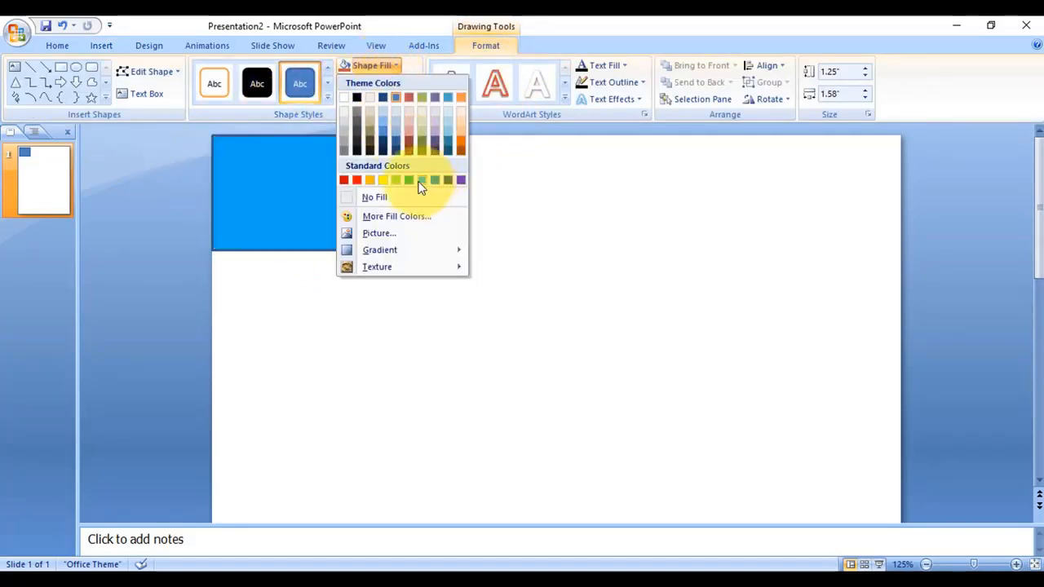
{"action": "left_click", "coordinate": [424, 180]}
{"action": "left_click", "coordinate": [411, 83]}
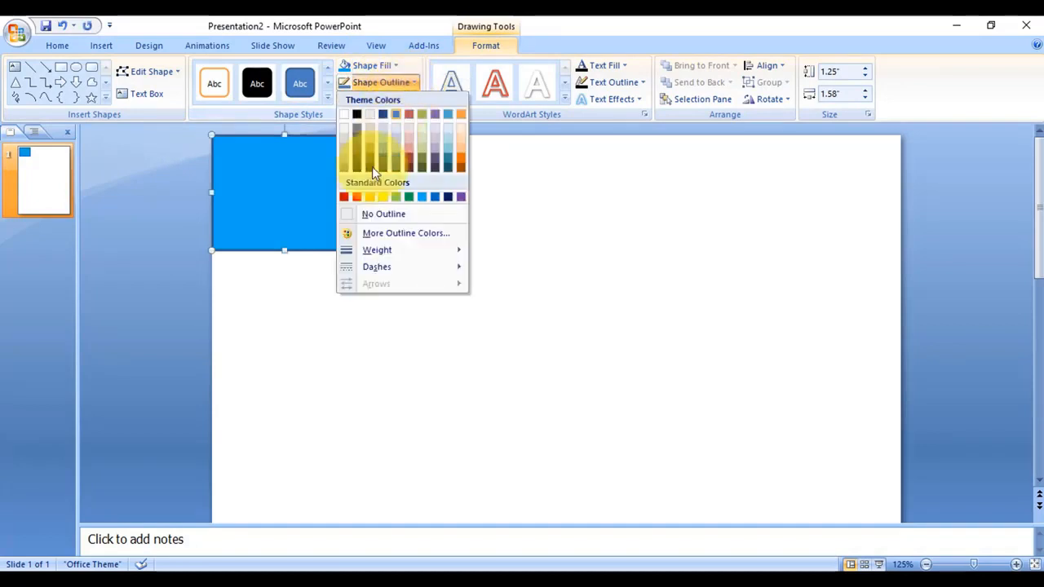
{"action": "left_click", "coordinate": [384, 215]}
{"action": "left_click", "coordinate": [450, 245]}
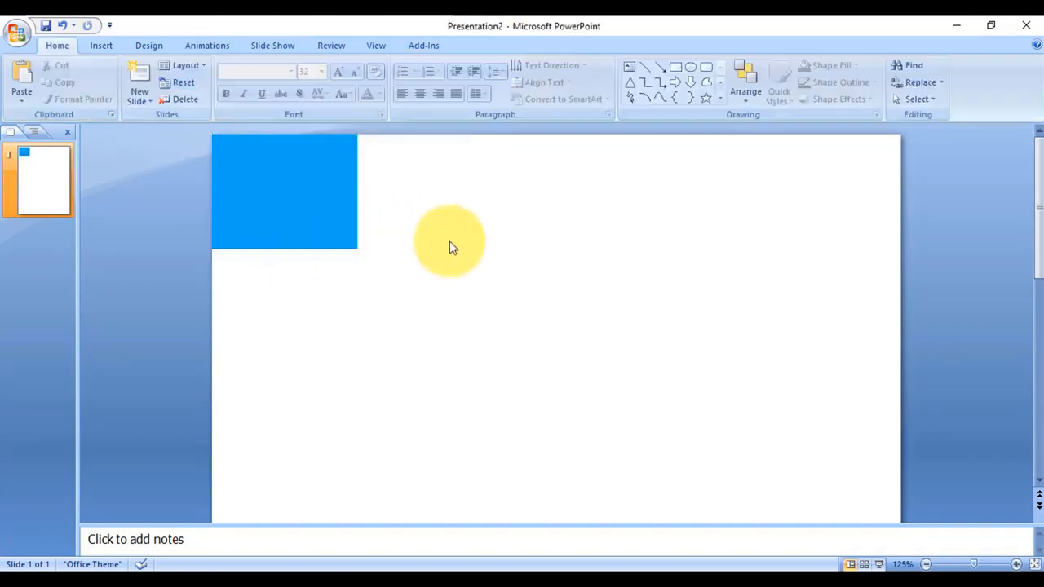
- Draw a narrow rectangle about 1.25" high and 0.42" wide against the right edge of the light blue rectangle
{"action": "double_click", "coordinate": [293, 209]}
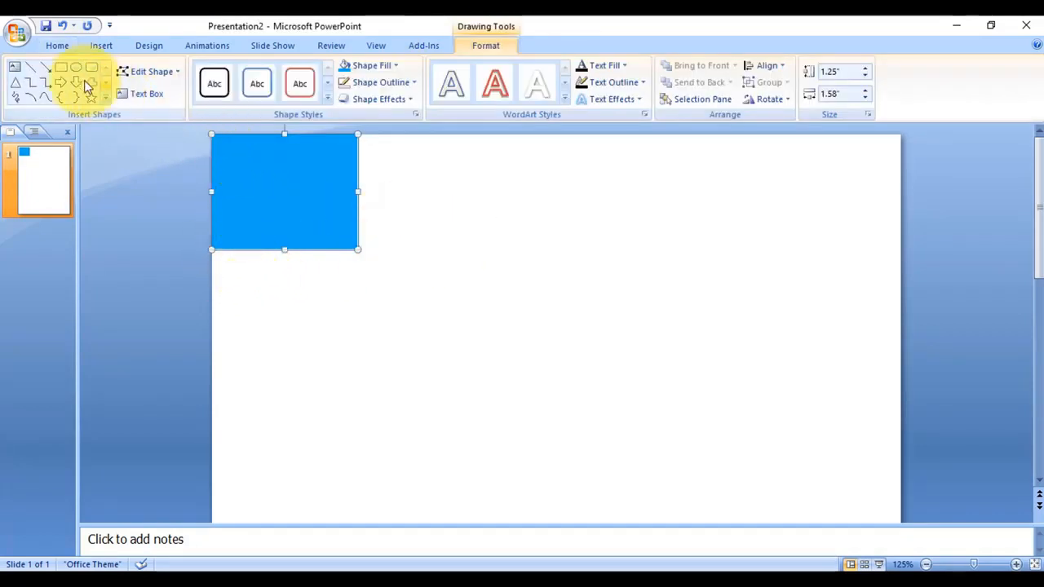
{"action": "left_click", "coordinate": [65, 66]}
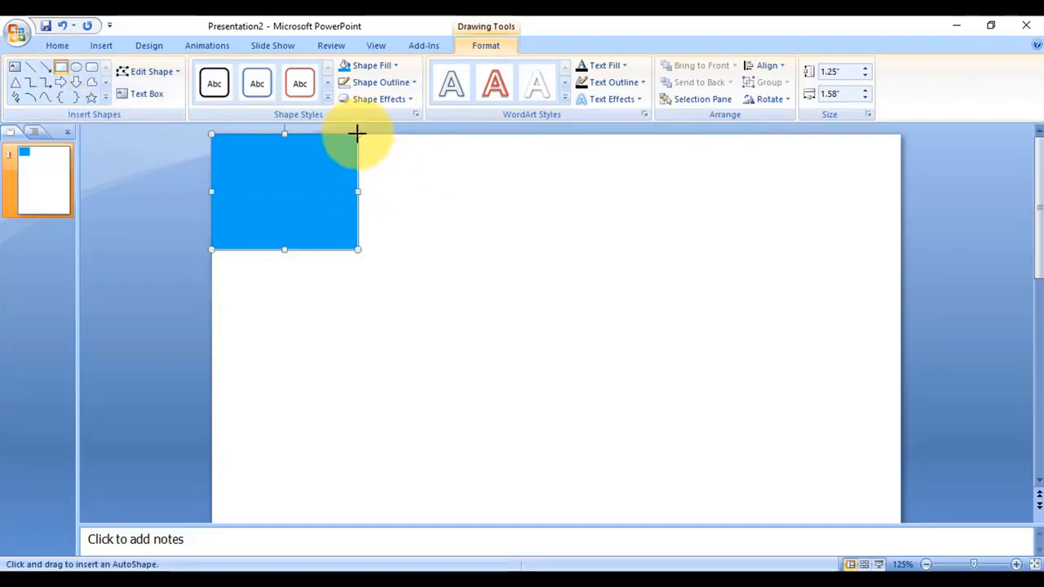
{"action": "left_click_drag", "start_coordinate": [357, 133], "coordinate": [405, 249]}
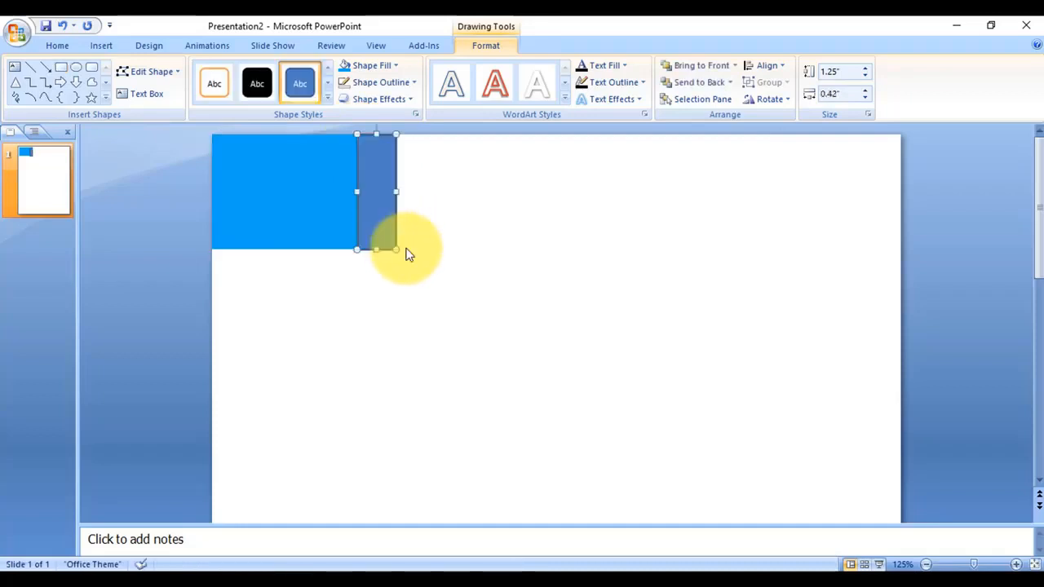
- Fill the narrow rectangle with a dark blue shade and remove its outline
{"action": "left_click", "coordinate": [385, 69]}
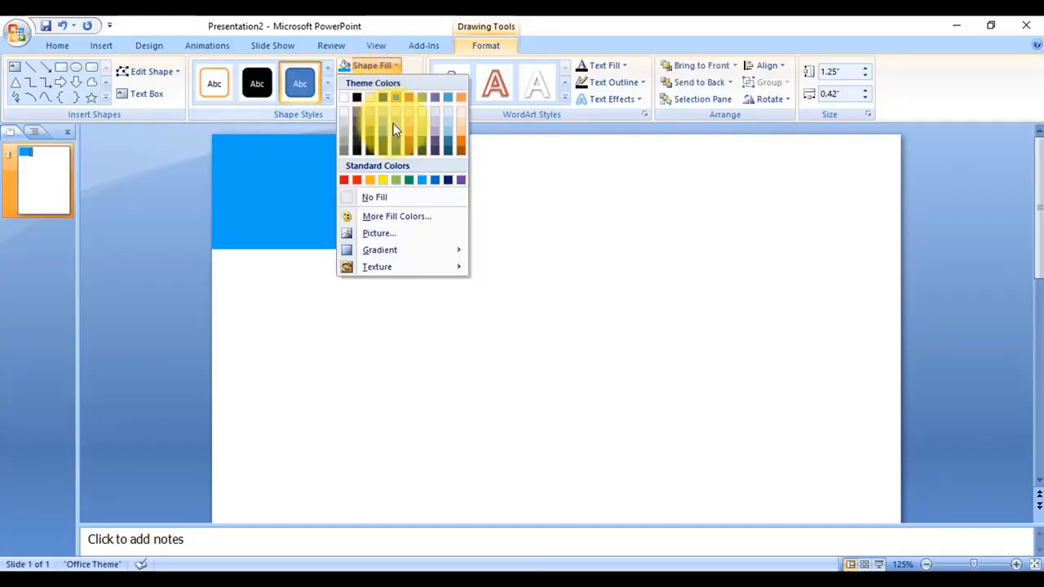
{"action": "left_click", "coordinate": [481, 222]}
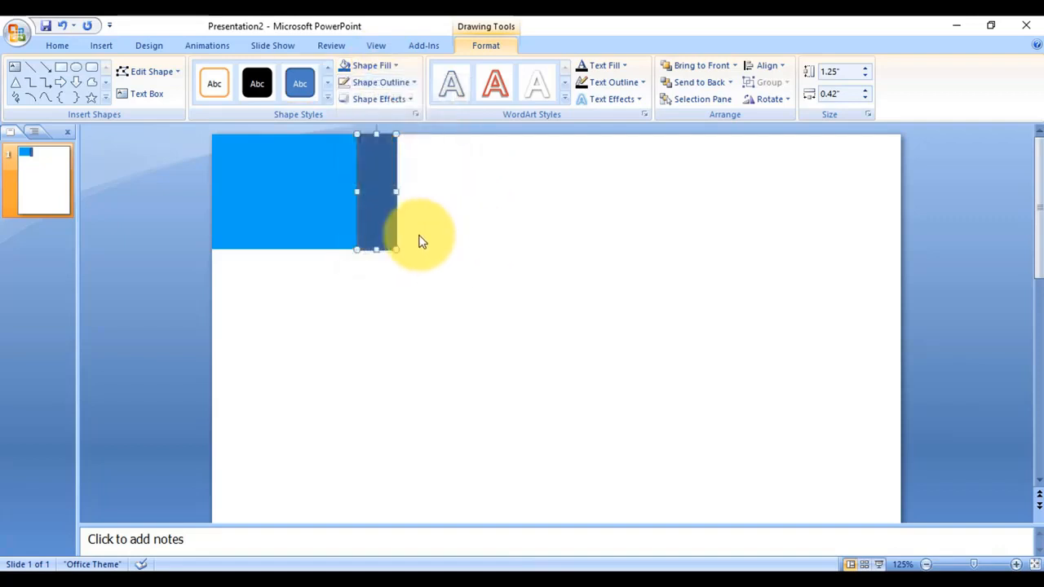
{"action": "left_click", "coordinate": [381, 82]}
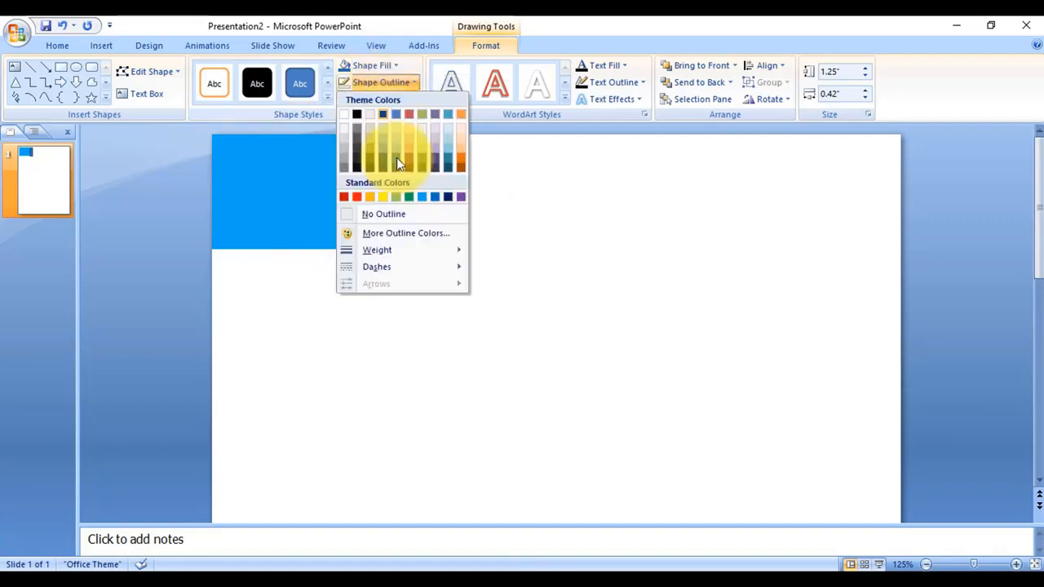
{"action": "left_click", "coordinate": [399, 214]}
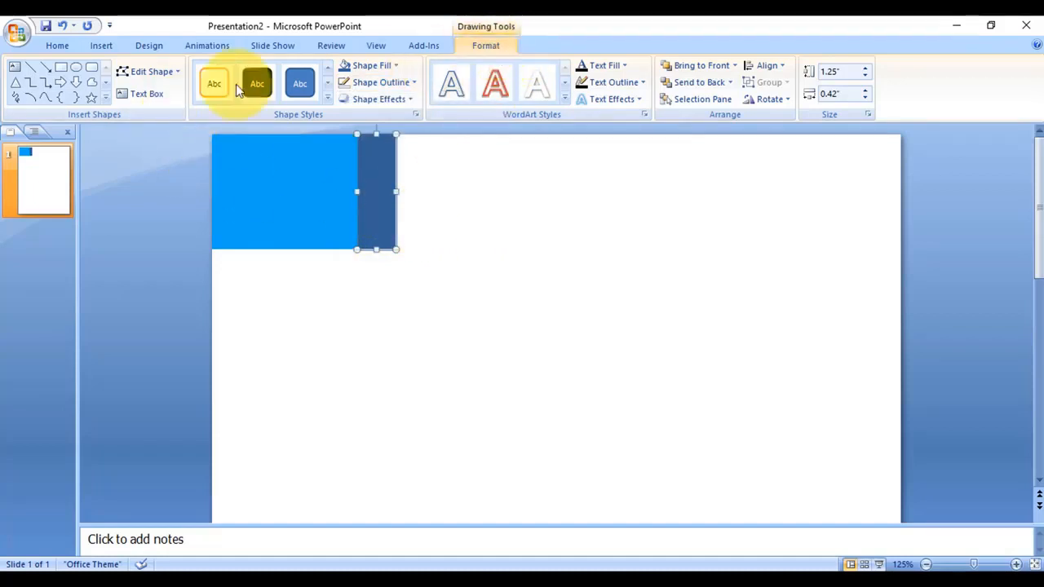
- Convert the narrow rectangle to a freeform and move both of its right corner points down to make a slanted fold
{"action": "left_click", "coordinate": [150, 70]}
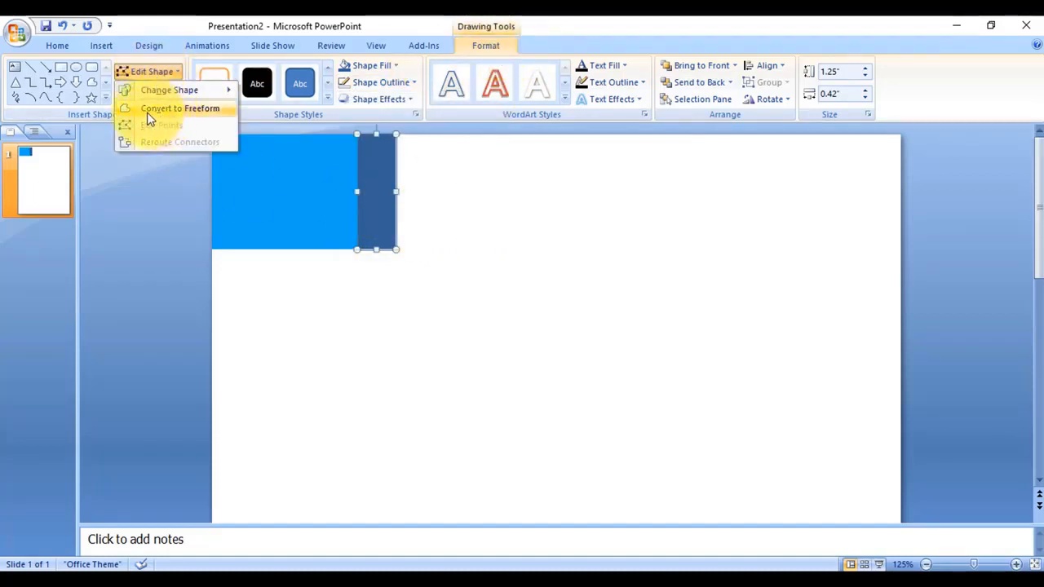
{"action": "left_click", "coordinate": [198, 110]}
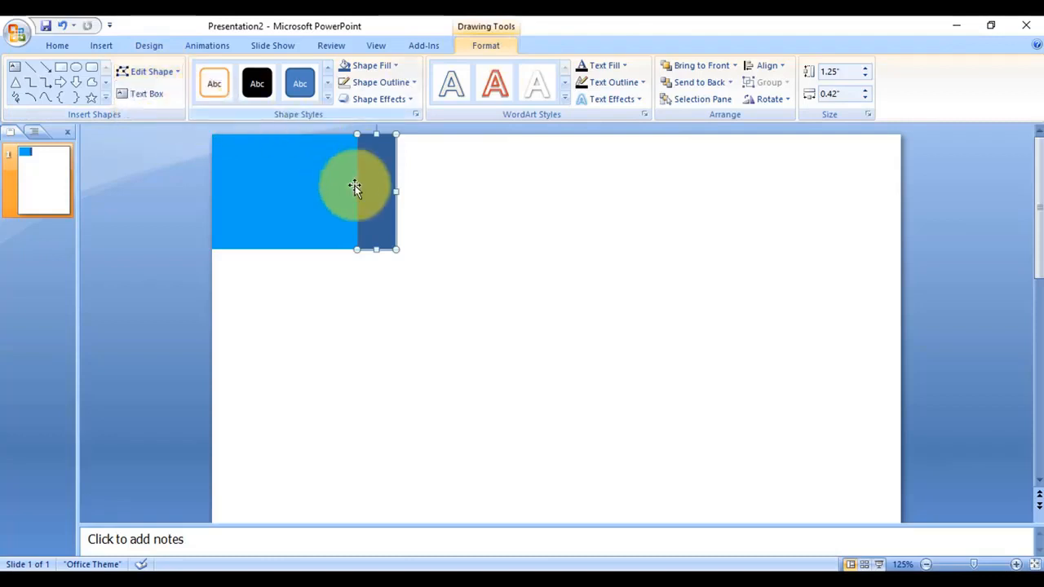
{"action": "left_click", "coordinate": [149, 75]}
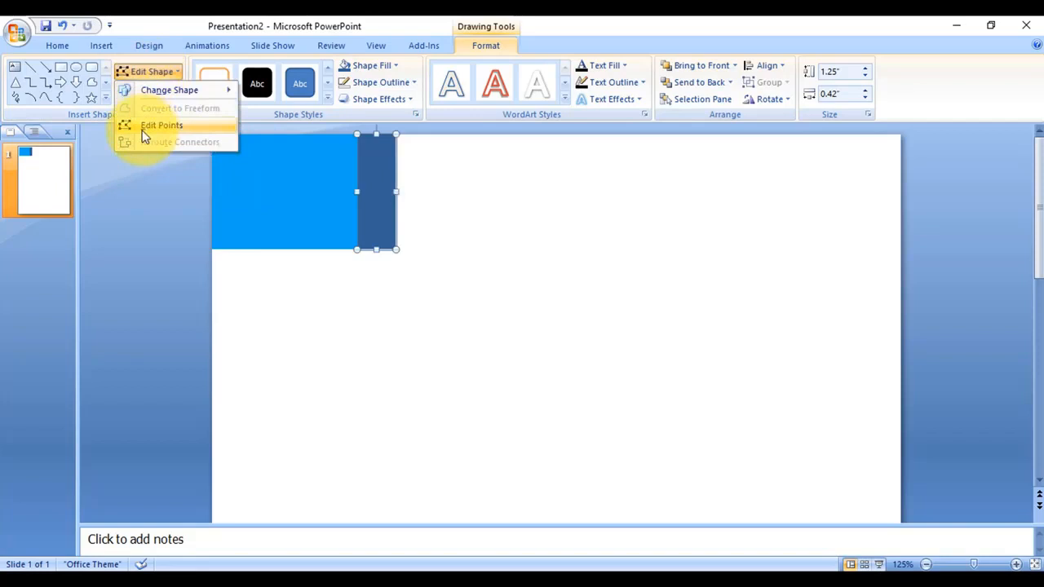
{"action": "left_click", "coordinate": [198, 130]}
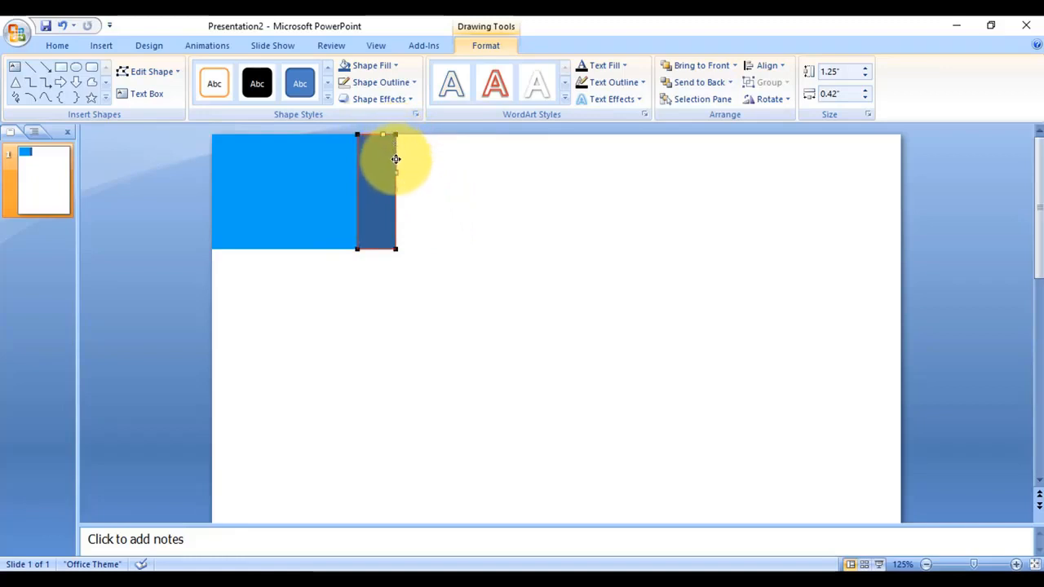
{"action": "left_click_drag", "start_coordinate": [396, 137], "coordinate": [395, 160]}
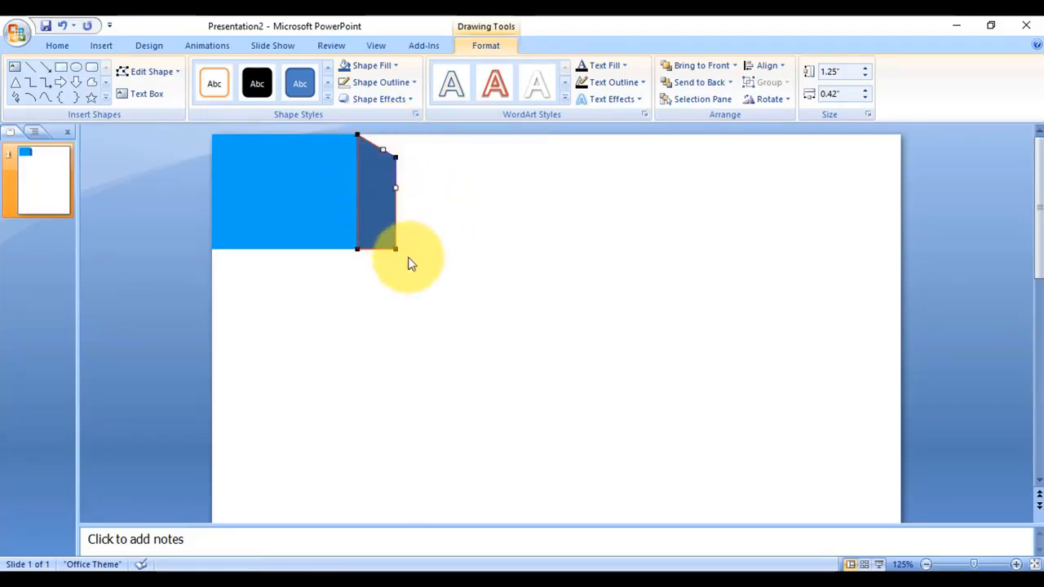
{"action": "left_click_drag", "start_coordinate": [395, 250], "coordinate": [394, 263]}
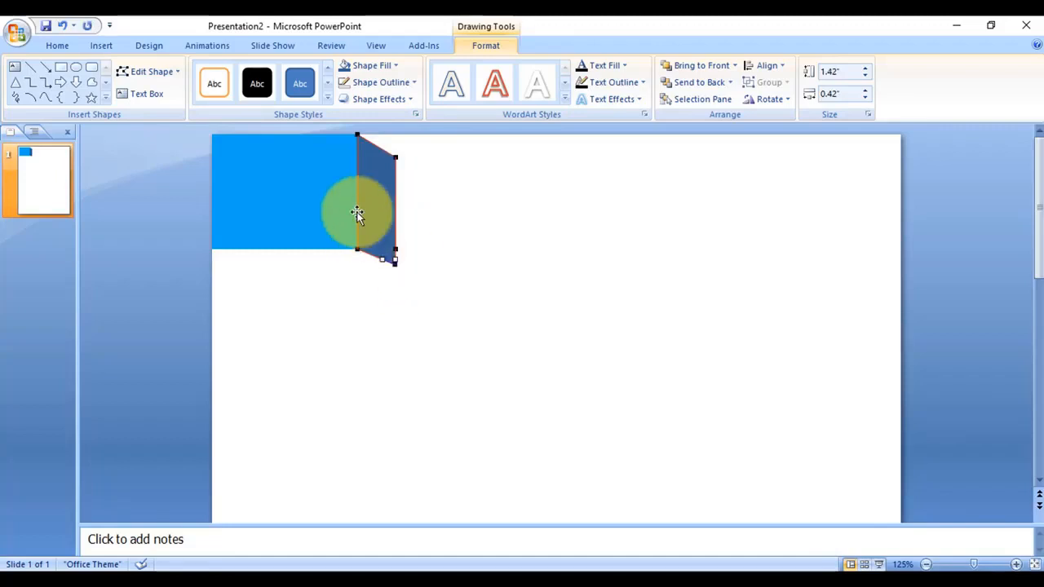
{"action": "left_click", "coordinate": [421, 217]}
{"action": "left_click", "coordinate": [370, 207]}
- Duplicate the light blue rectangle, reduce the copy's height to about 1.17", and place it slightly overlapping the right edge of the dark fold
{"action": "left_click", "coordinate": [320, 220]}
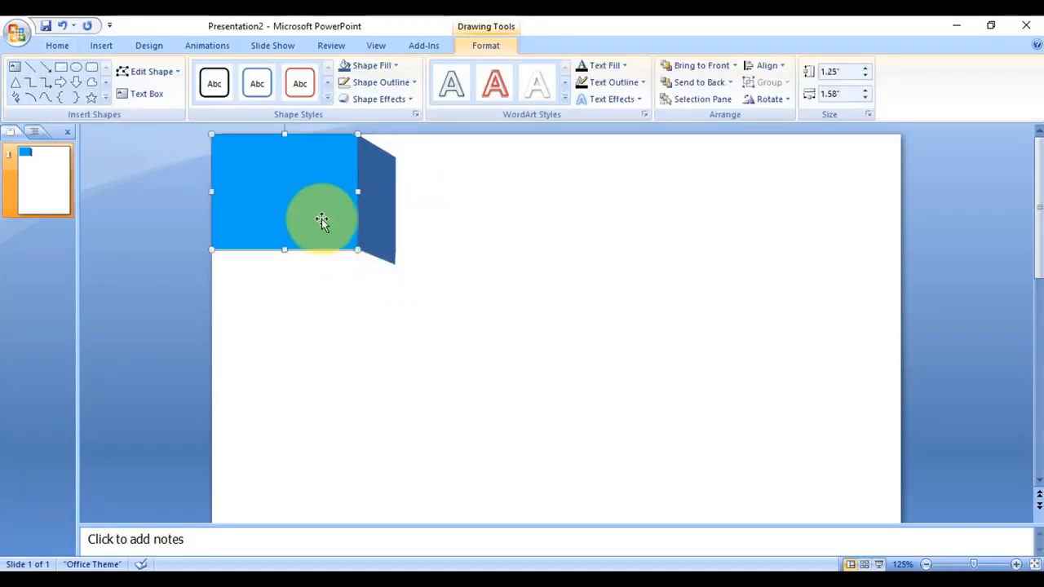
{"action": "left_click", "coordinate": [291, 203]}
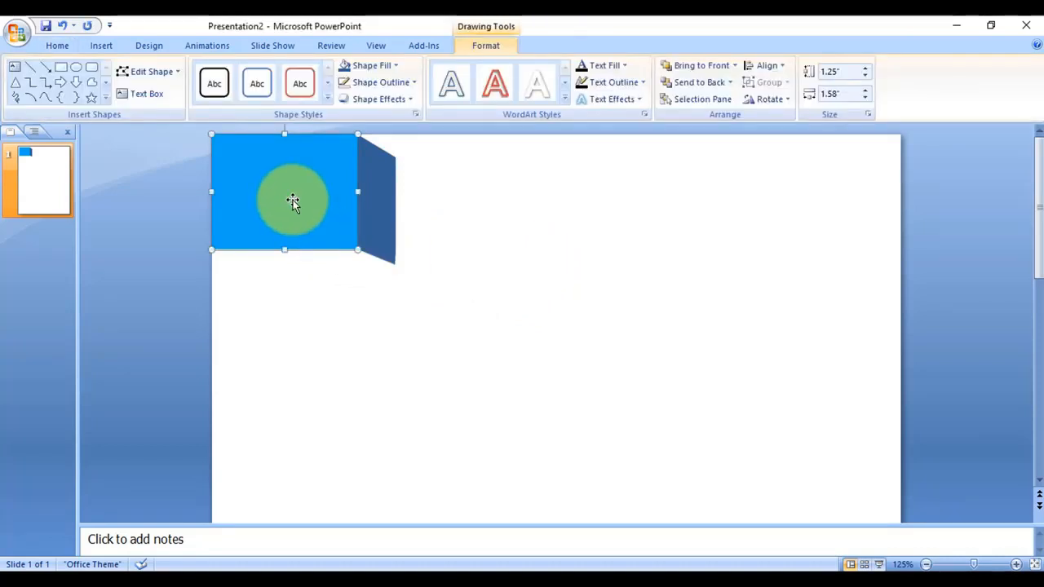
{"action": "key", "text": "ctrl+d"}
{"action": "left_click", "coordinate": [299, 217]}
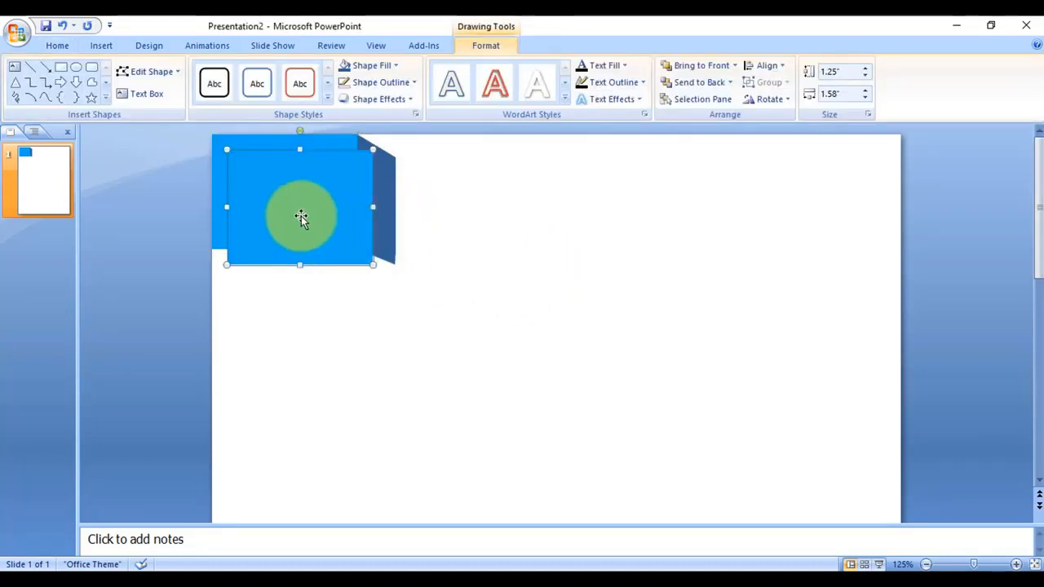
{"action": "left_click_drag", "start_coordinate": [527, 227], "coordinate": [466, 212]}
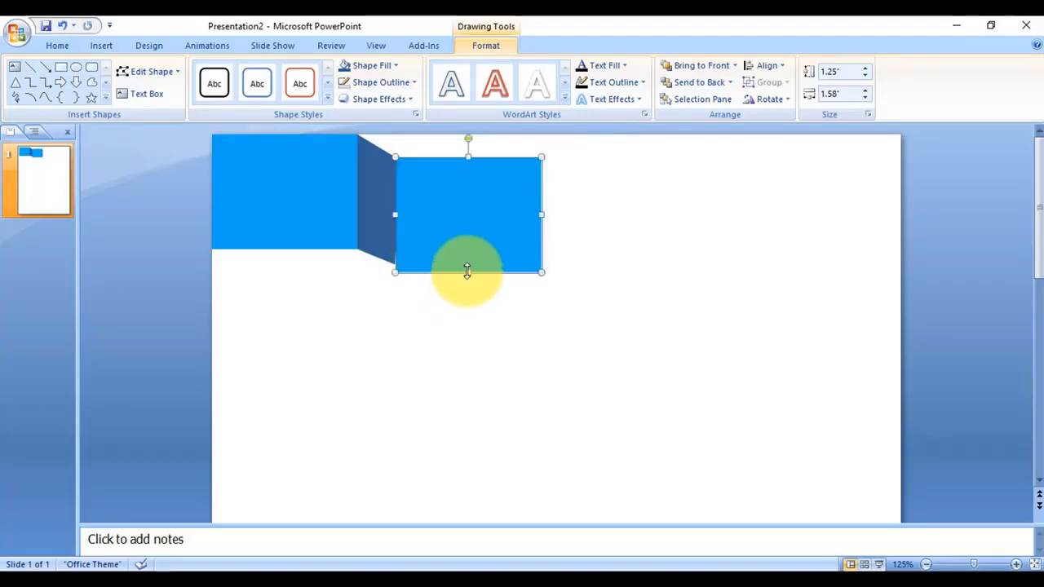
{"action": "left_click_drag", "start_coordinate": [464, 255], "coordinate": [466, 265]}
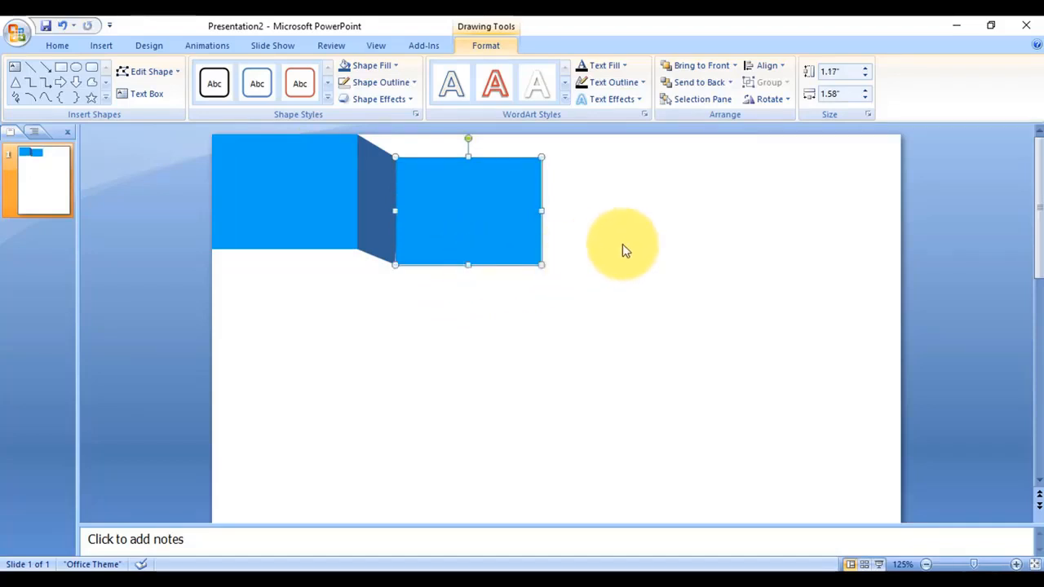
{"action": "key", "text": "Left"}
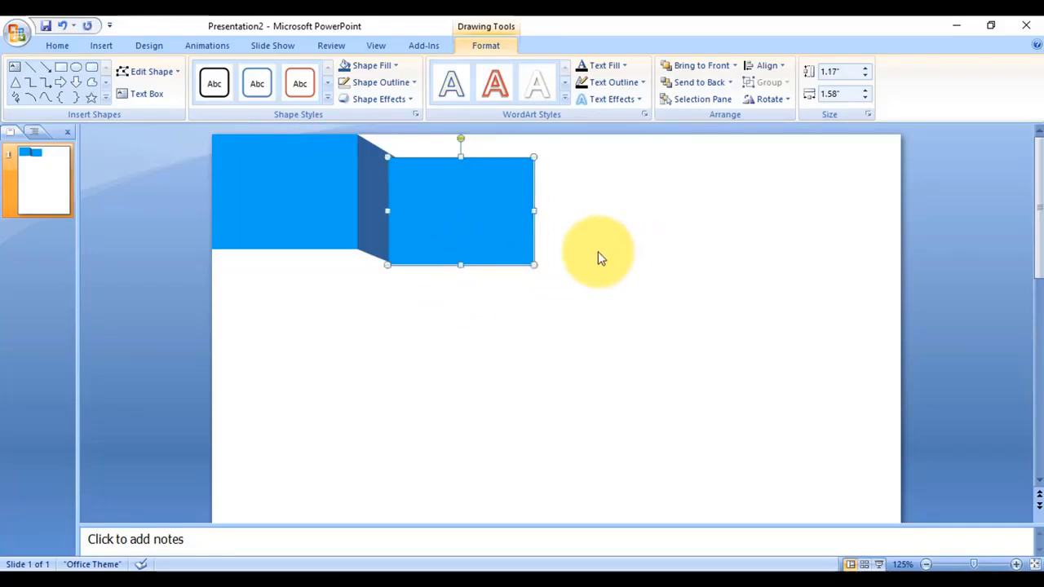
- Nudge the light blue copy right and slightly up so its left edge meets the slanted end of the dark fold
{"action": "key", "text": "ctrl+Right"}
{"action": "key", "text": "ctrl+Right"}
{"action": "key", "text": "ctrl+Right"}
{"action": "key", "text": "ctrl+Right"}
{"action": "key", "text": "ctrl+Right"}
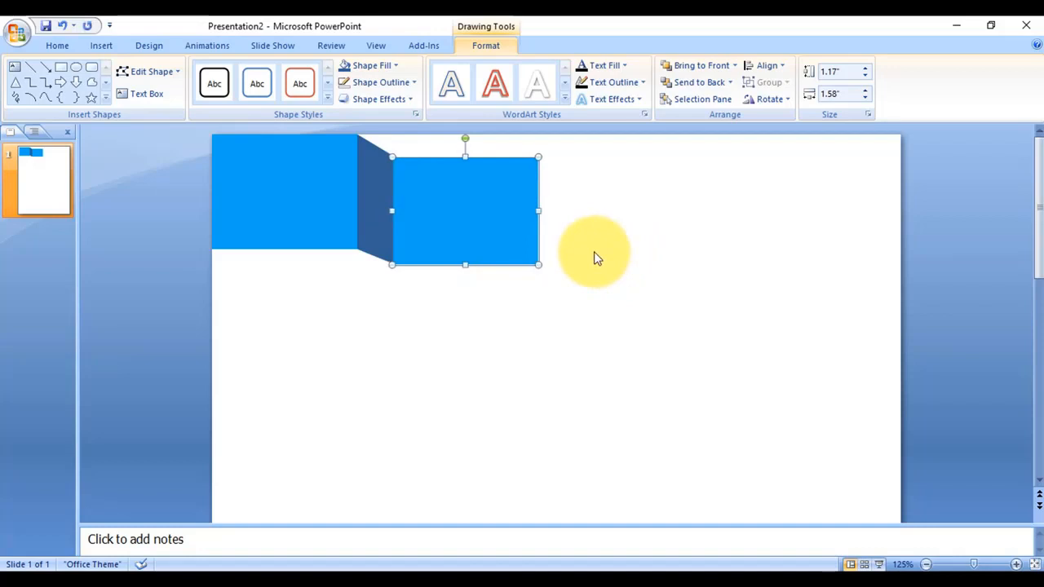
{"action": "key", "text": "ctrl+Up"}
- Widen the middle blue rectangle to about 3.28" by extending its right edge
{"action": "left_click", "coordinate": [578, 277]}
{"action": "left_click", "coordinate": [526, 220]}
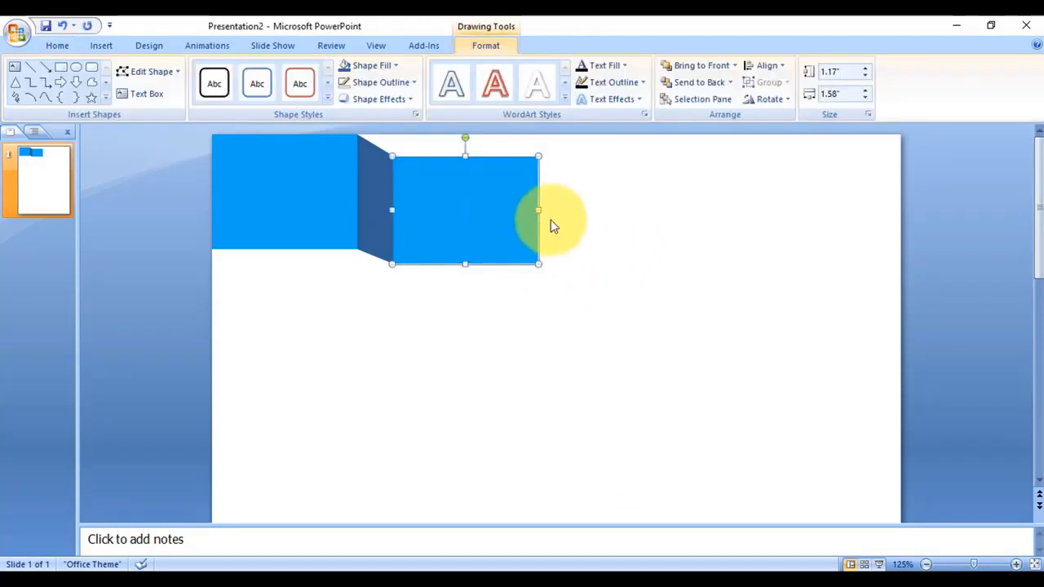
{"action": "left_click_drag", "start_coordinate": [540, 211], "coordinate": [693, 219]}
{"action": "left_click", "coordinate": [554, 332]}
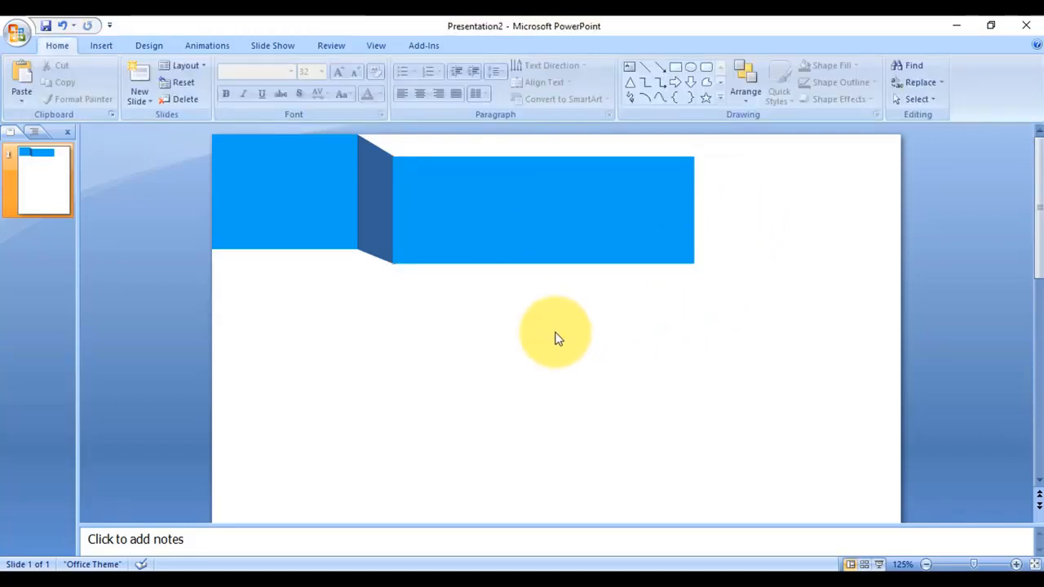
- Duplicate the left light blue rectangle and place the copy flush with the slide's top-right corner
{"action": "left_click", "coordinate": [265, 207]}
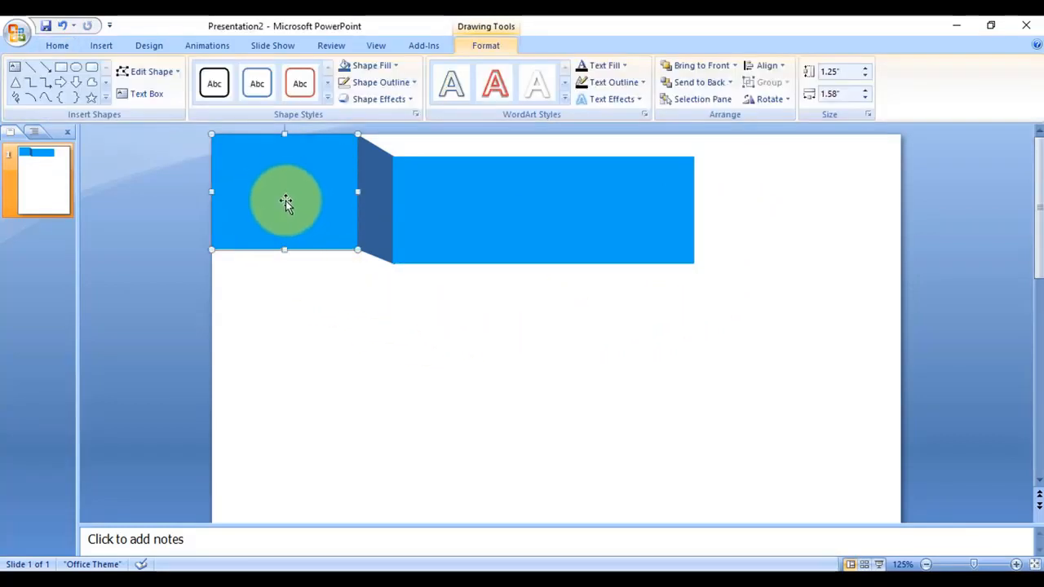
{"action": "left_click_drag", "start_coordinate": [285, 202], "coordinate": [303, 225]}
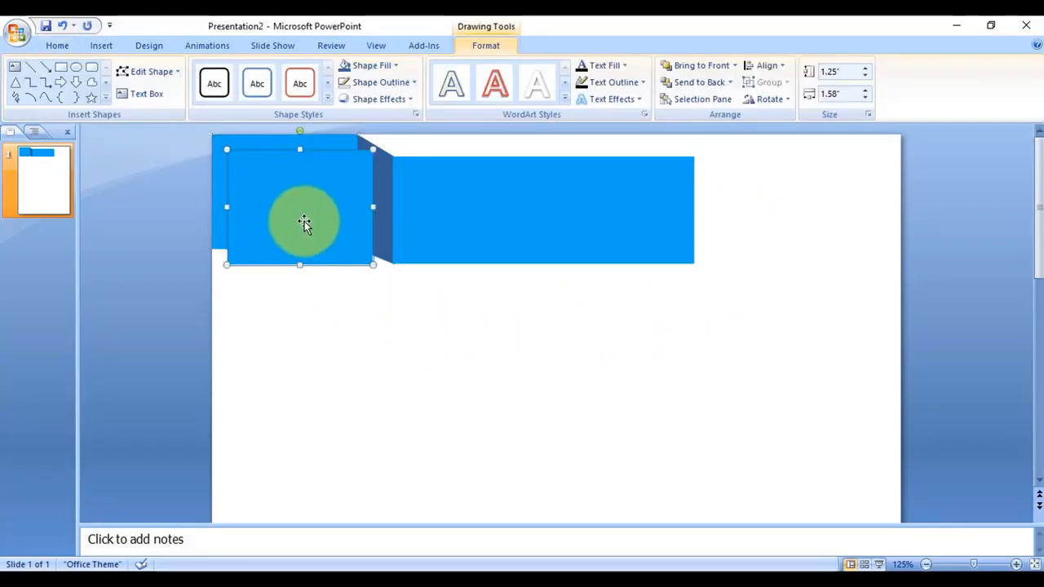
{"action": "key", "text": "ctrl+z"}
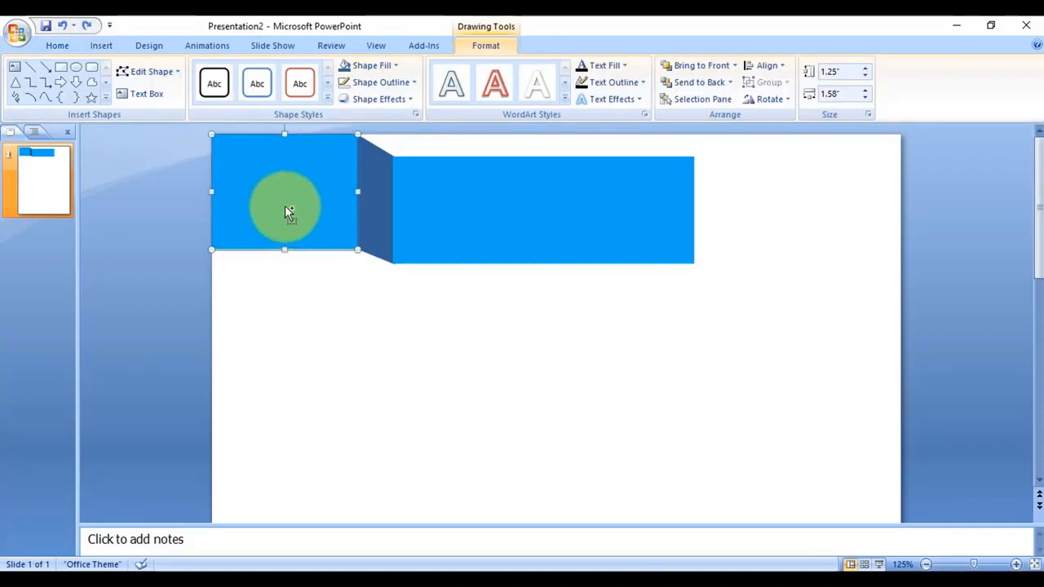
{"action": "left_click_drag", "start_coordinate": [279, 217], "coordinate": [819, 207]}
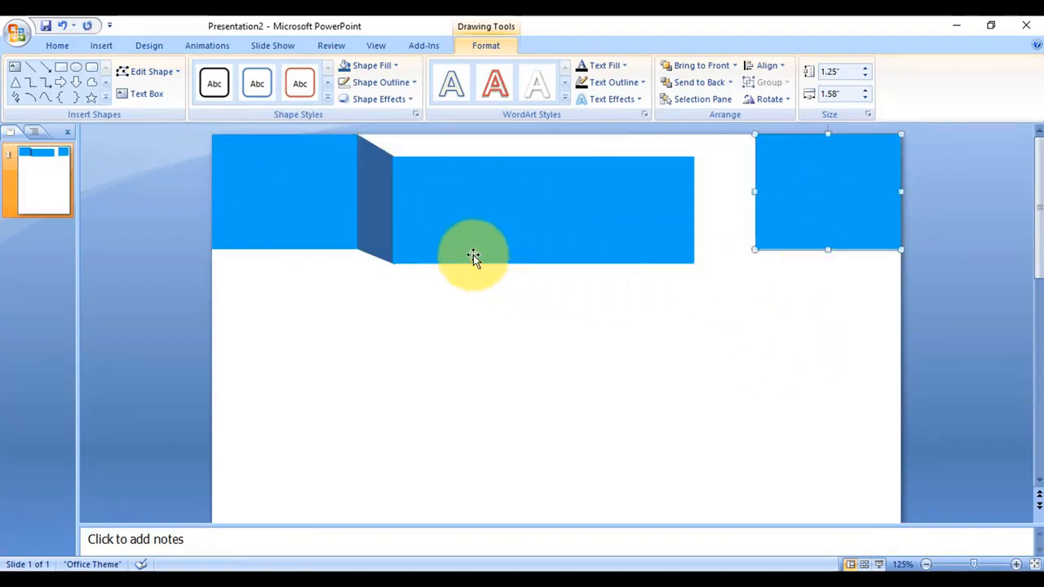
- Duplicate the dark fold against the left edge of the right blue rectangle and flip the copy horizontally
{"action": "left_click", "coordinate": [380, 211]}
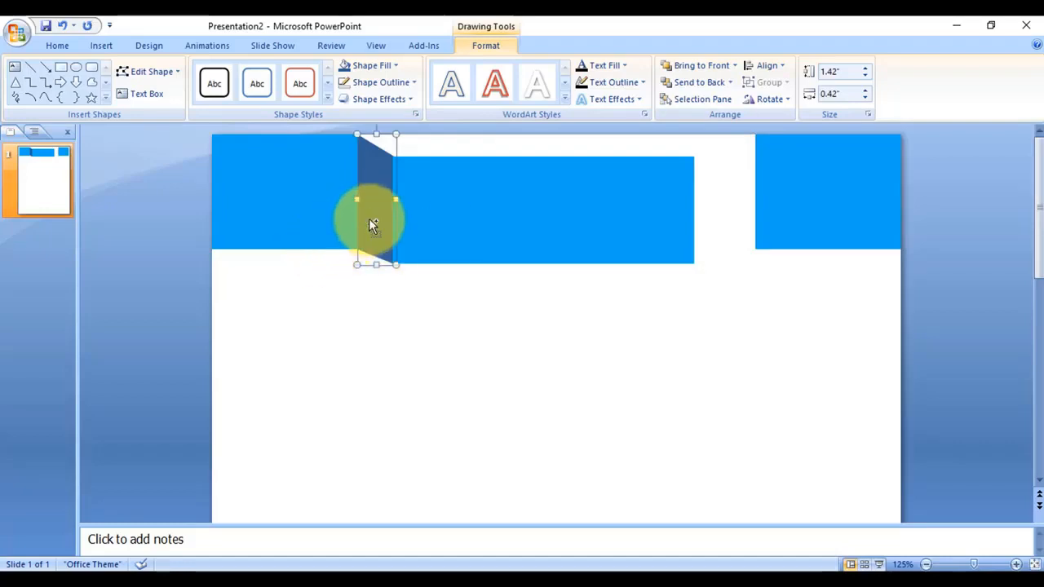
{"action": "key", "text": "ctrl+d"}
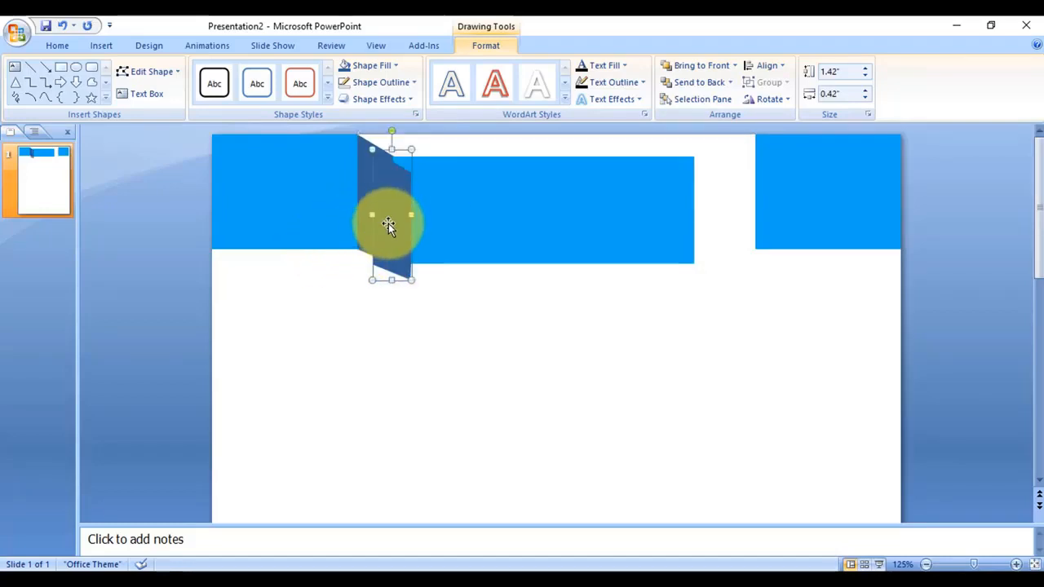
{"action": "left_click_drag", "start_coordinate": [389, 225], "coordinate": [732, 212]}
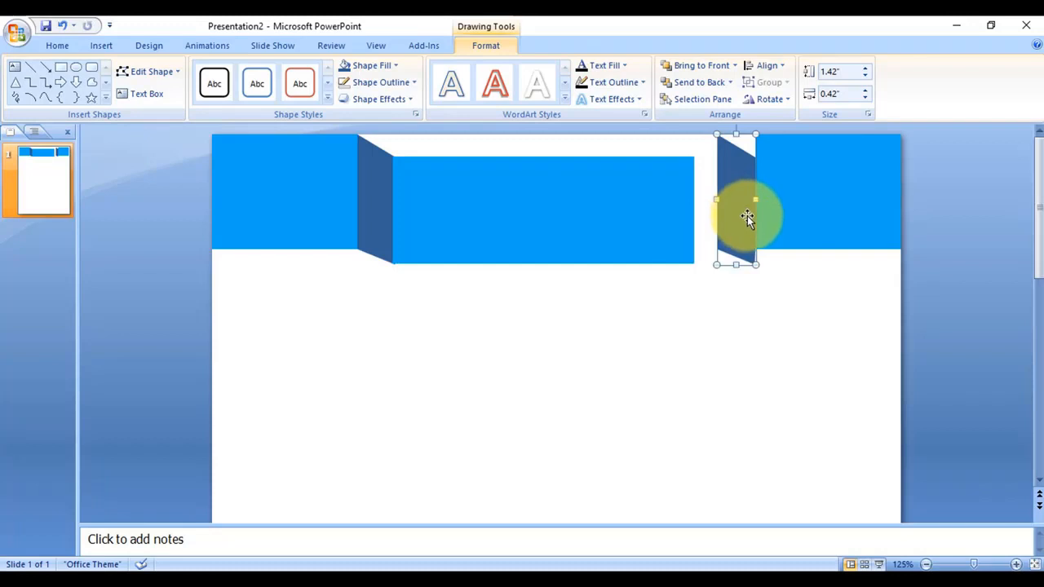
{"action": "left_click", "coordinate": [775, 101]}
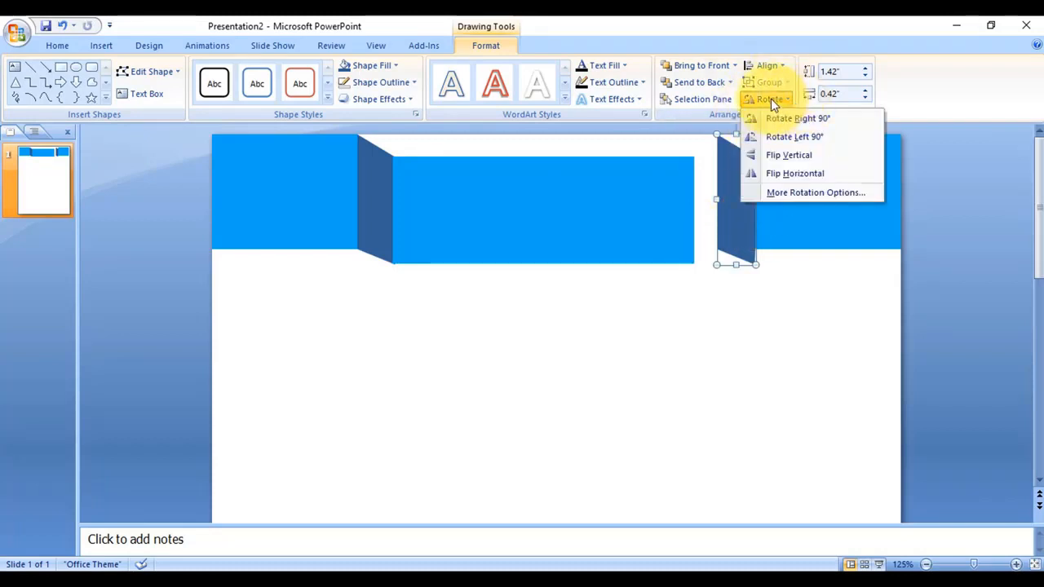
{"action": "left_click", "coordinate": [792, 174]}
{"action": "left_click", "coordinate": [785, 302]}
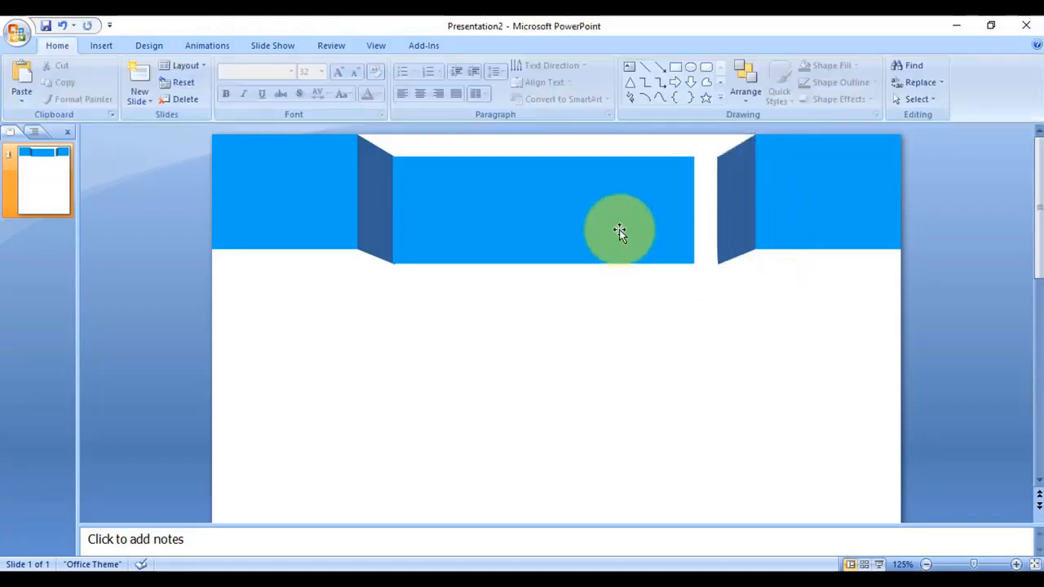
- Extend the middle blue rectangle's right edge until it meets the right dark fold
{"action": "left_click", "coordinate": [687, 204]}
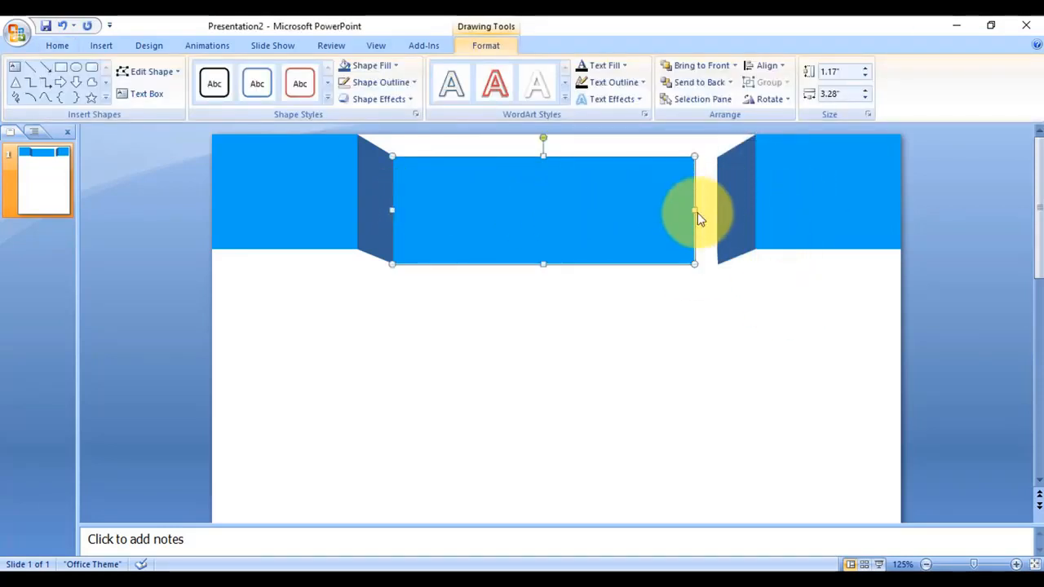
{"action": "left_click_drag", "start_coordinate": [695, 212], "coordinate": [718, 212]}
{"action": "left_click", "coordinate": [739, 289]}
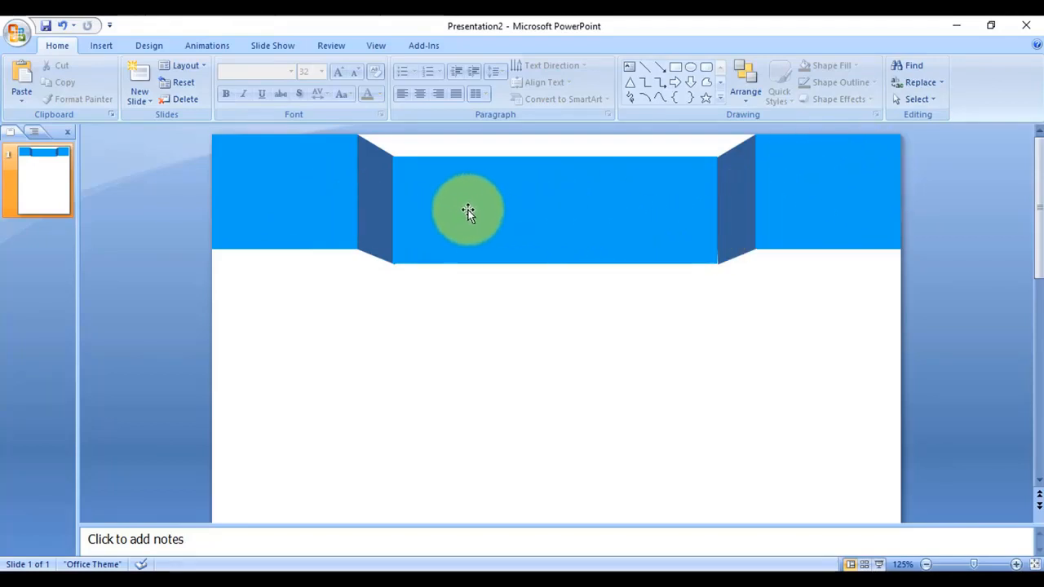
- Group the three light blue rectangles and the two dark folds into one banner object
{"action": "left_click", "coordinate": [302, 205]}
{"action": "left_click", "coordinate": [367, 203], "text": "shift"}
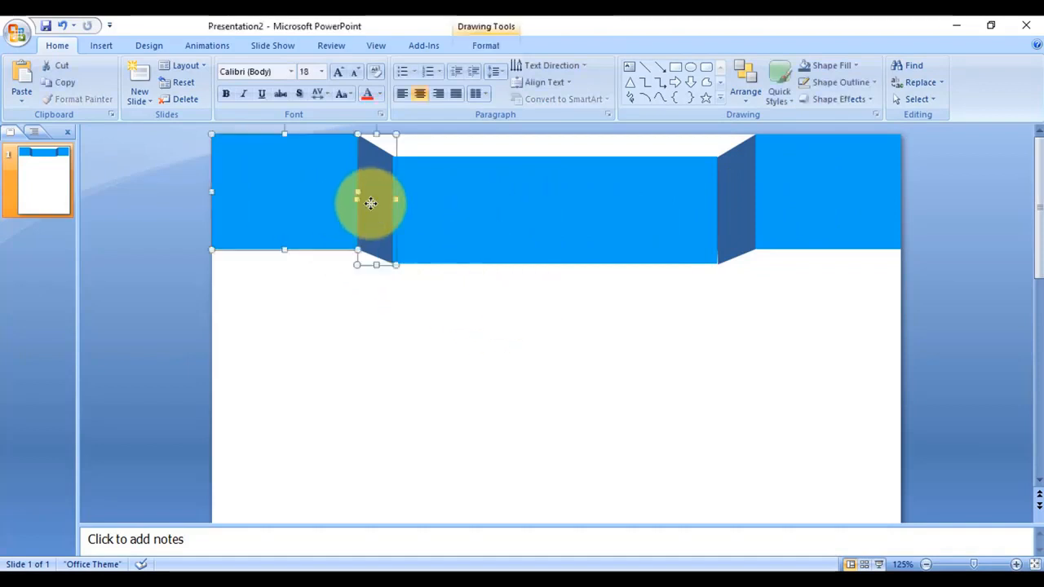
{"action": "left_click", "coordinate": [546, 221], "text": "shift"}
{"action": "left_click", "coordinate": [744, 212], "text": "shift"}
{"action": "left_click", "coordinate": [797, 214], "text": "shift"}
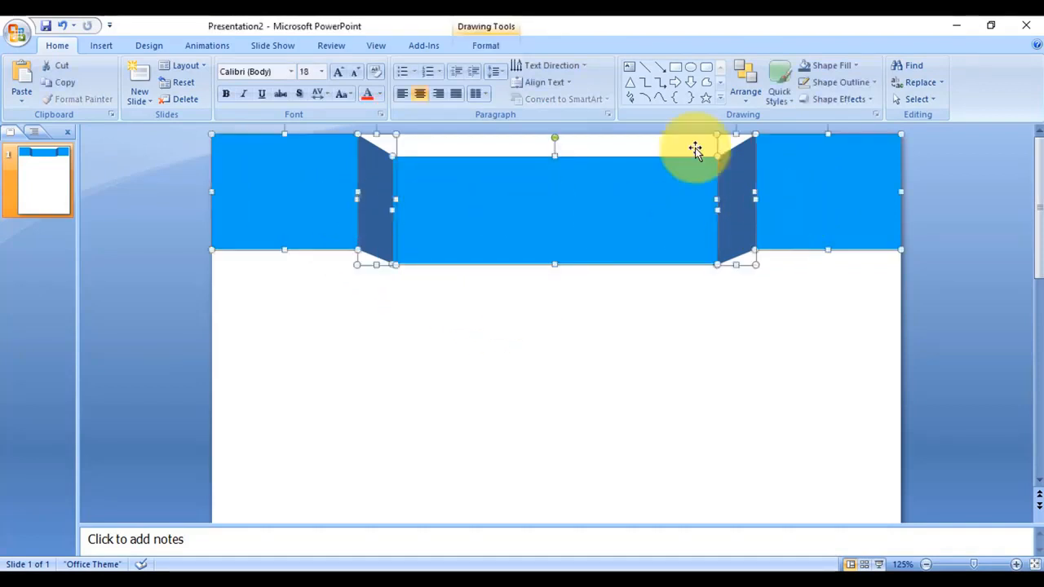
{"action": "left_click", "coordinate": [485, 45]}
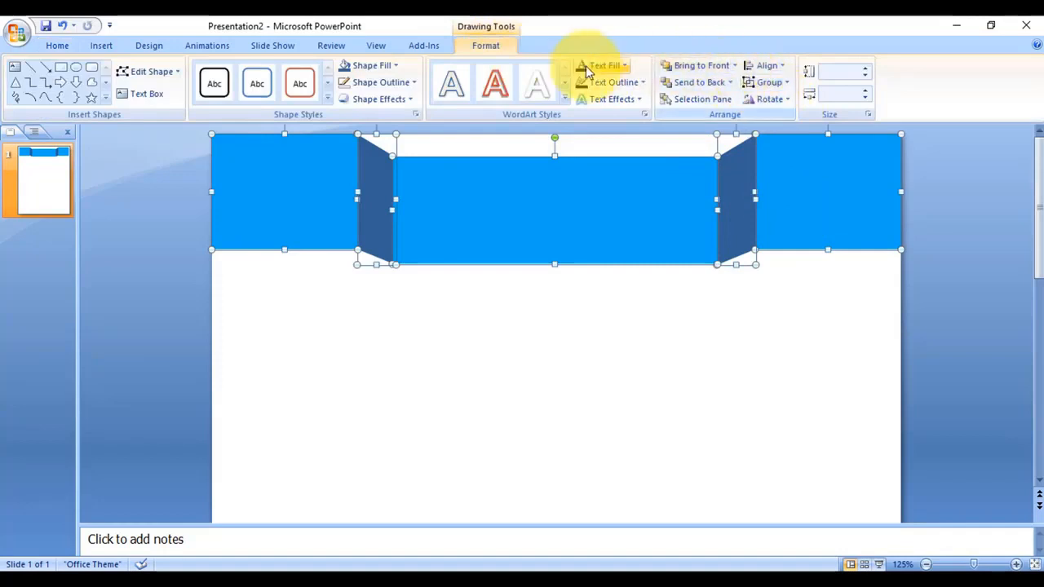
{"action": "left_click", "coordinate": [766, 82]}
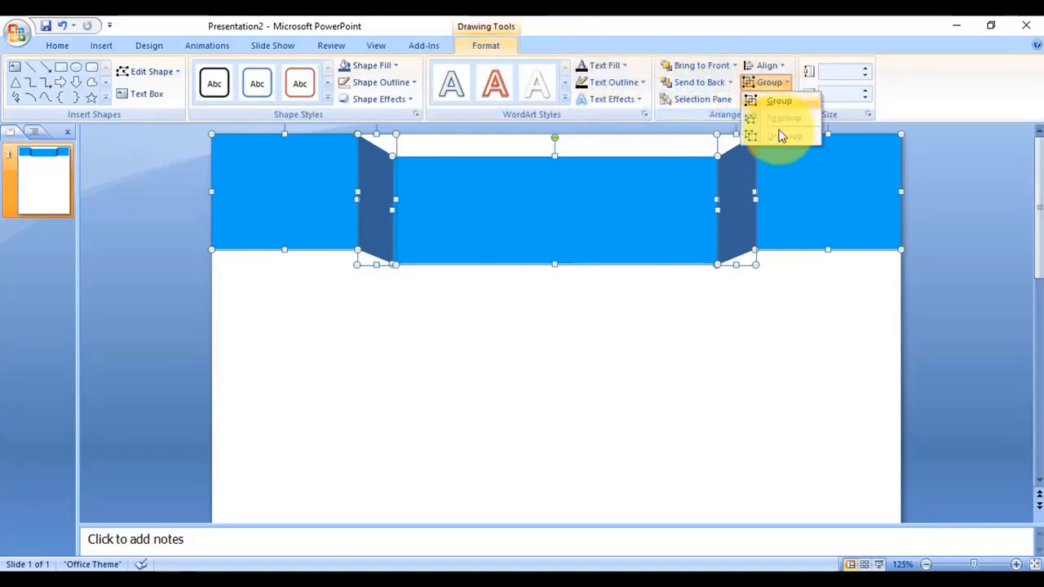
{"action": "left_click", "coordinate": [781, 101]}
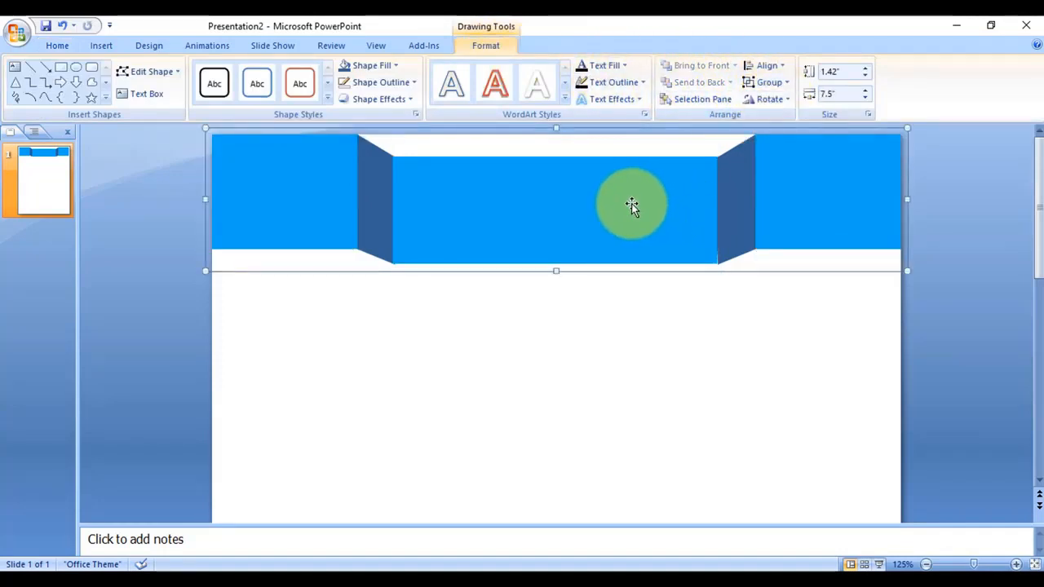
- Duplicate the banner group slightly below the original and fill the copy with black
{"action": "mouse_move", "coordinate": [632, 205]}
{"action": "left_mouse_down"}
{"action": "mouse_move", "coordinate": [635, 243]}
{"action": "mouse_move", "coordinate": [633, 220]}
{"action": "left_mouse_up"}
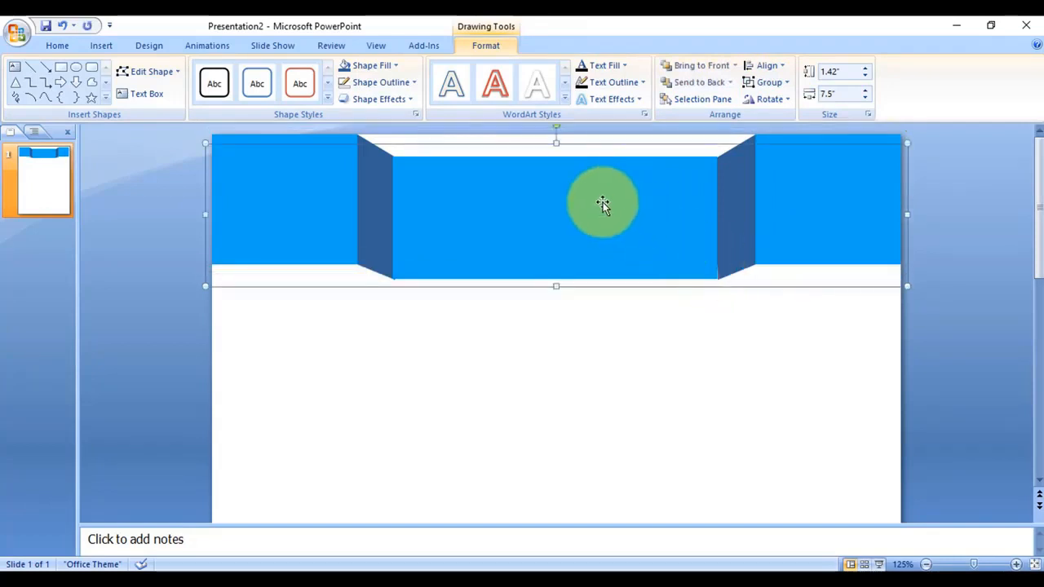
{"action": "left_click", "coordinate": [571, 164]}
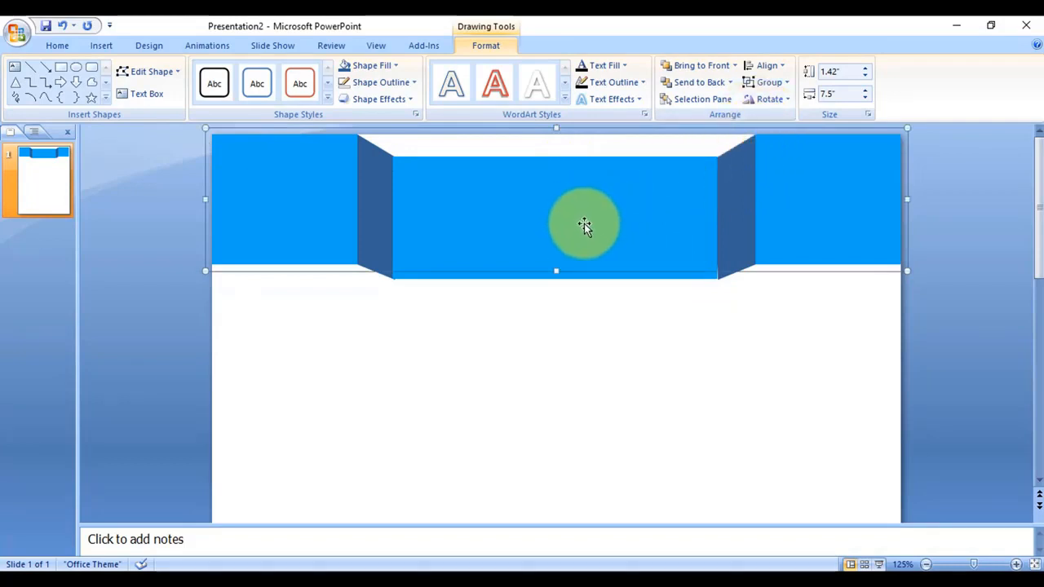
{"action": "left_click", "coordinate": [596, 263]}
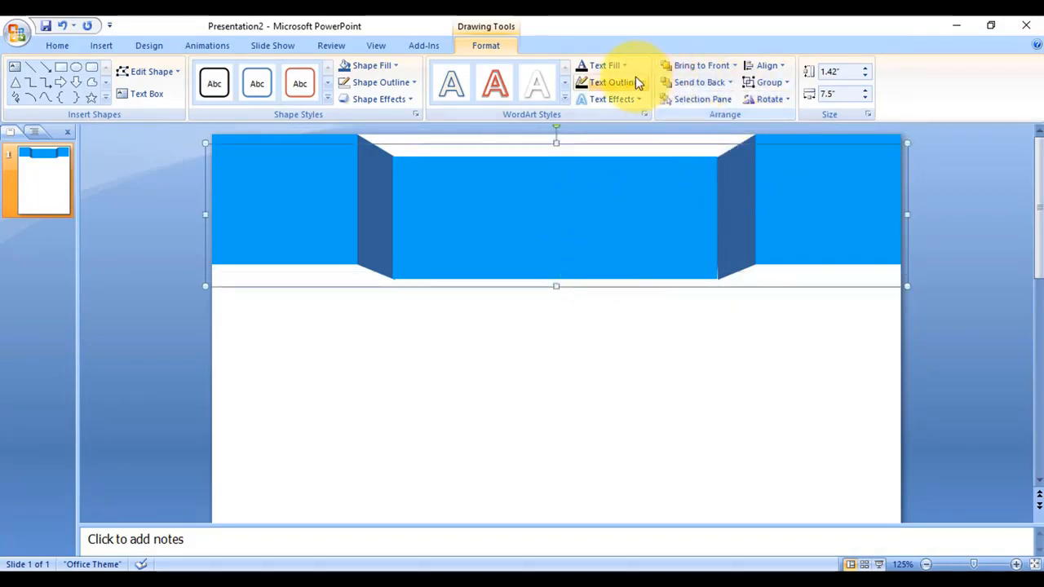
{"action": "left_click", "coordinate": [372, 65]}
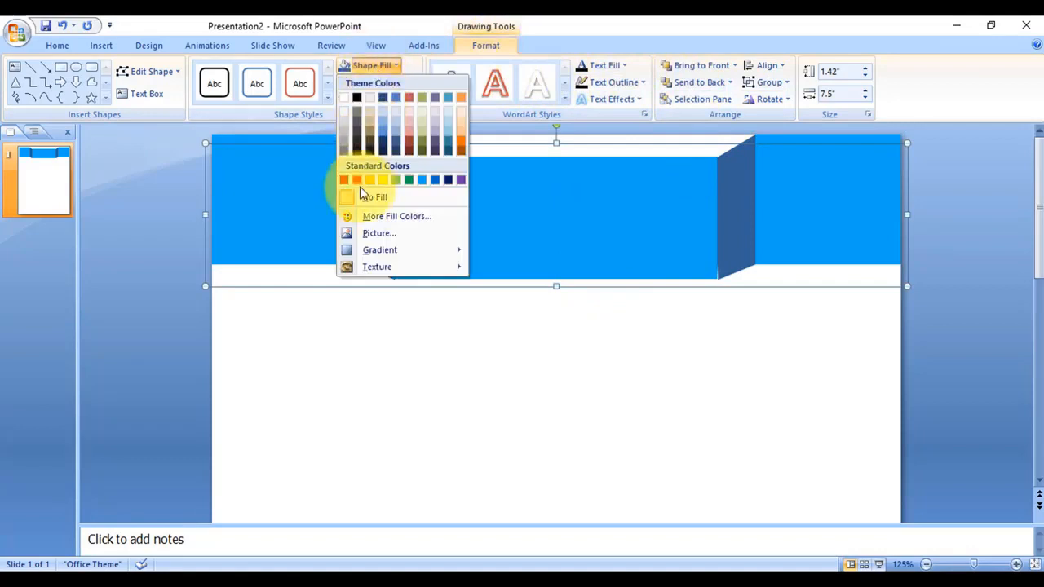
{"action": "left_click", "coordinate": [357, 98]}
{"action": "left_click", "coordinate": [567, 201]}
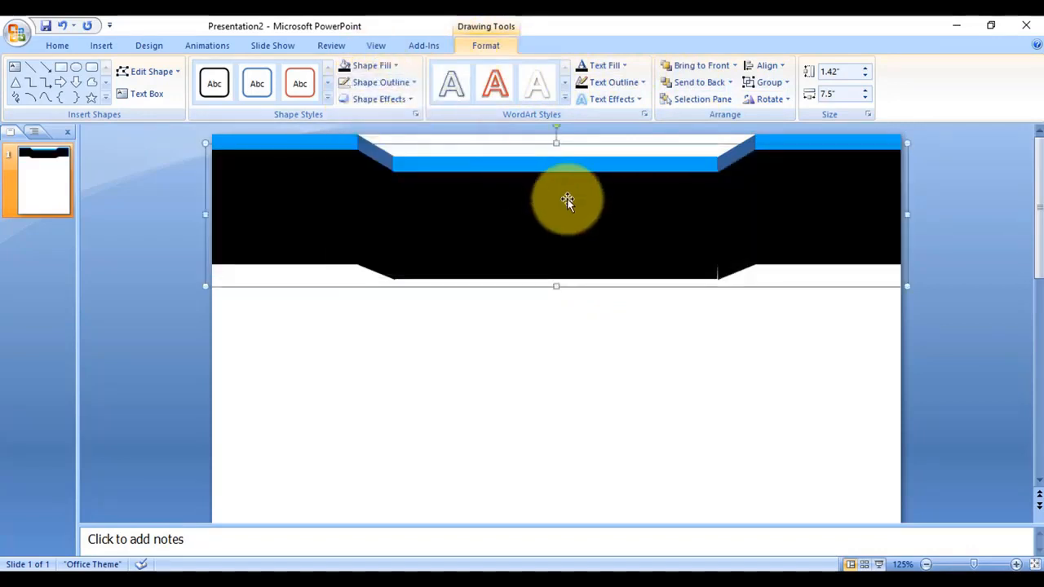
- Send the black copy behind the blue banner and nudge it up to leave a thin black strip along the lower edge
{"action": "right_click", "coordinate": [558, 199]}
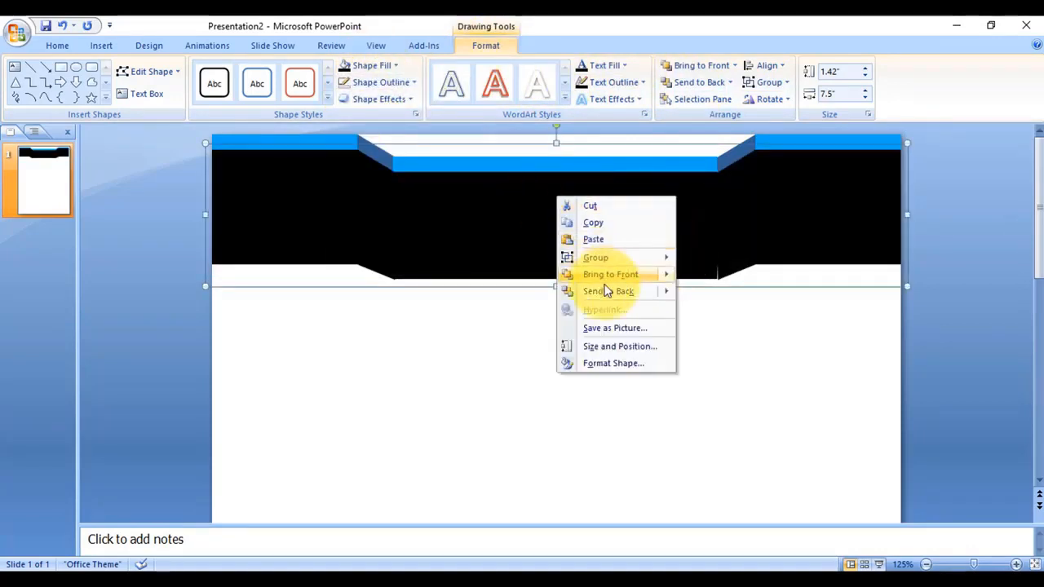
{"action": "mouse_move", "coordinate": [611, 291]}
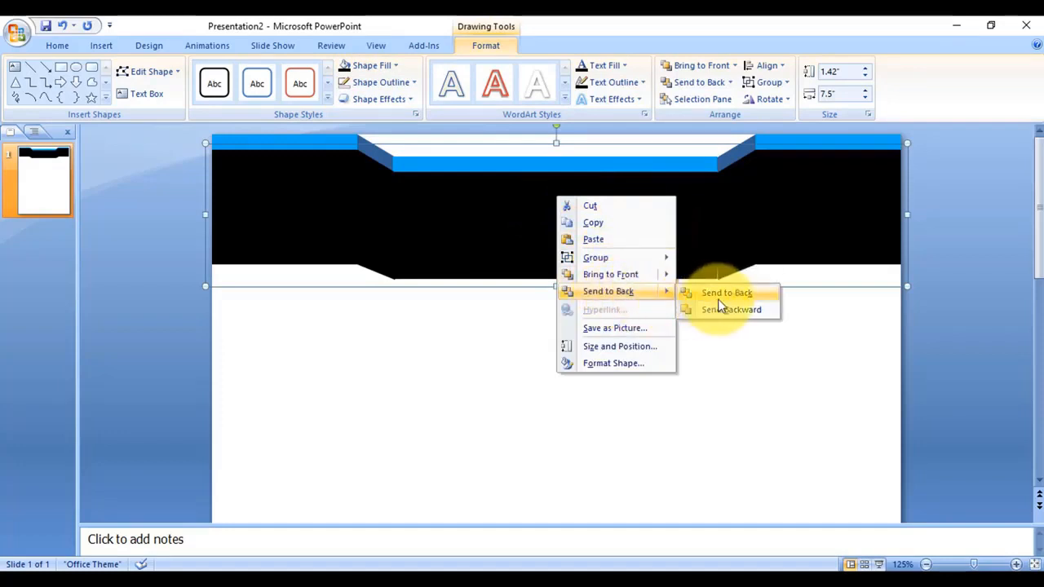
{"action": "left_click", "coordinate": [721, 304]}
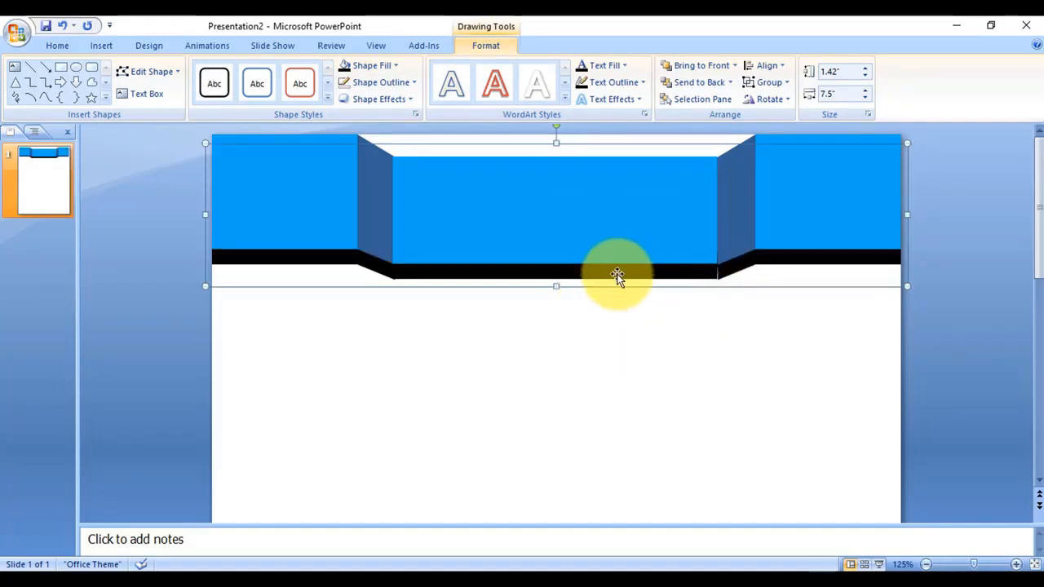
{"action": "key", "text": "ctrl+Up"}
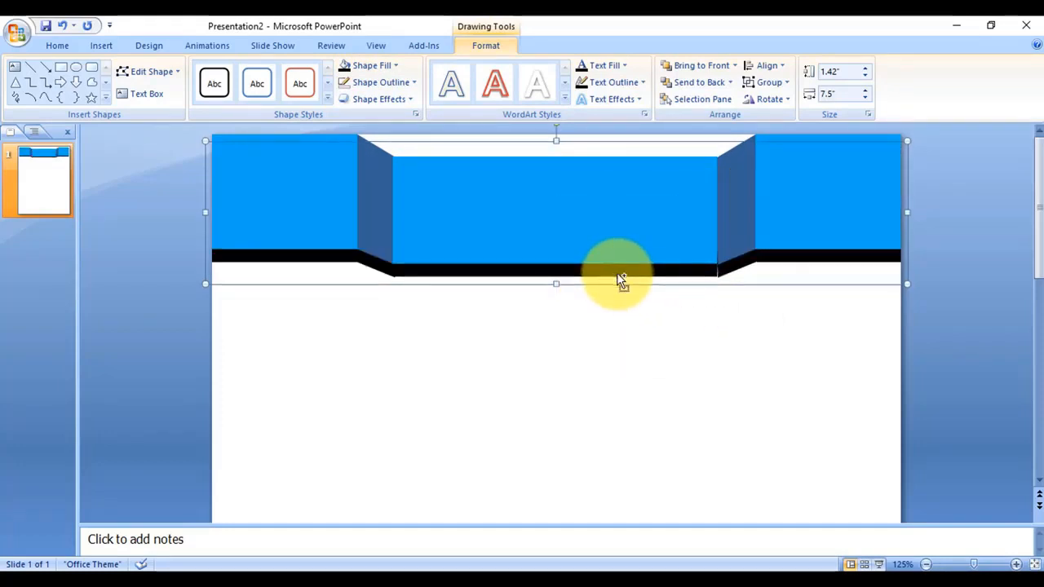
{"action": "key", "text": "ctrl+Up"}
{"action": "key", "text": "ctrl+Up"}
{"action": "left_click", "coordinate": [623, 322]}
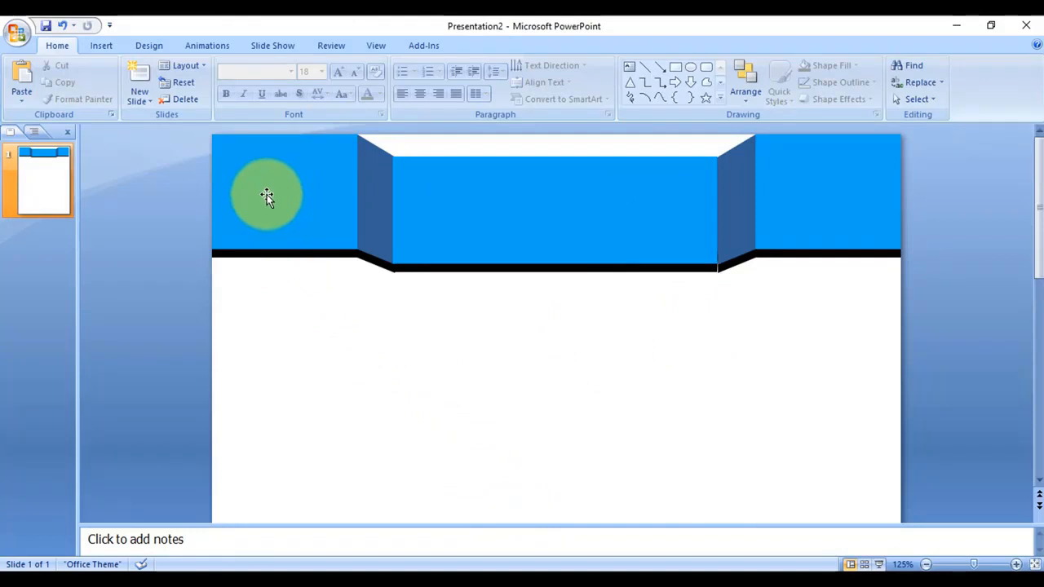
- Insert the Tareq Academy picture from the Desktop and place it at about 1.17" square on the left blue rectangle
{"action": "left_click", "coordinate": [98, 47]}
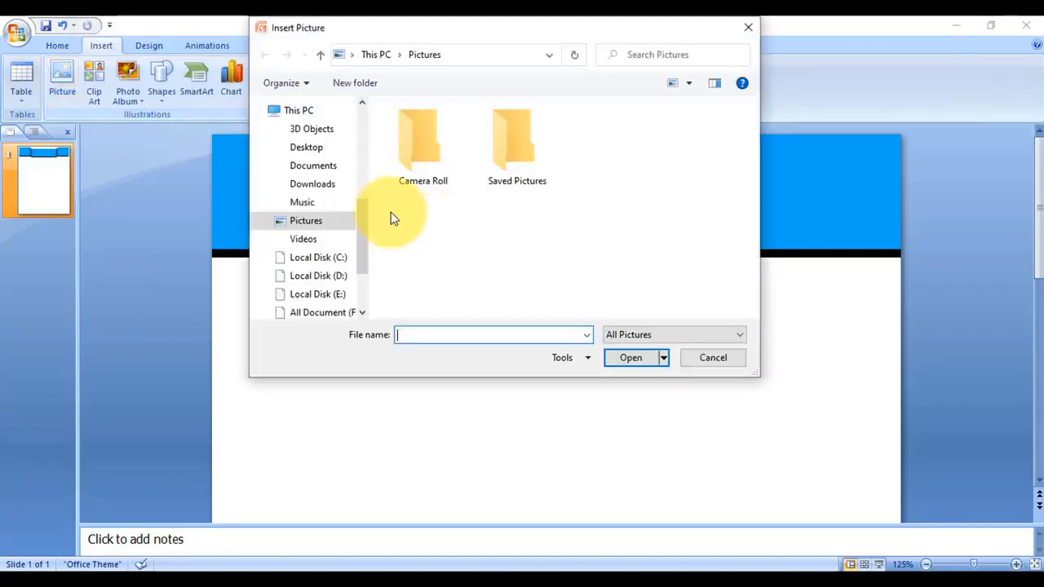
{"action": "left_click", "coordinate": [306, 148]}
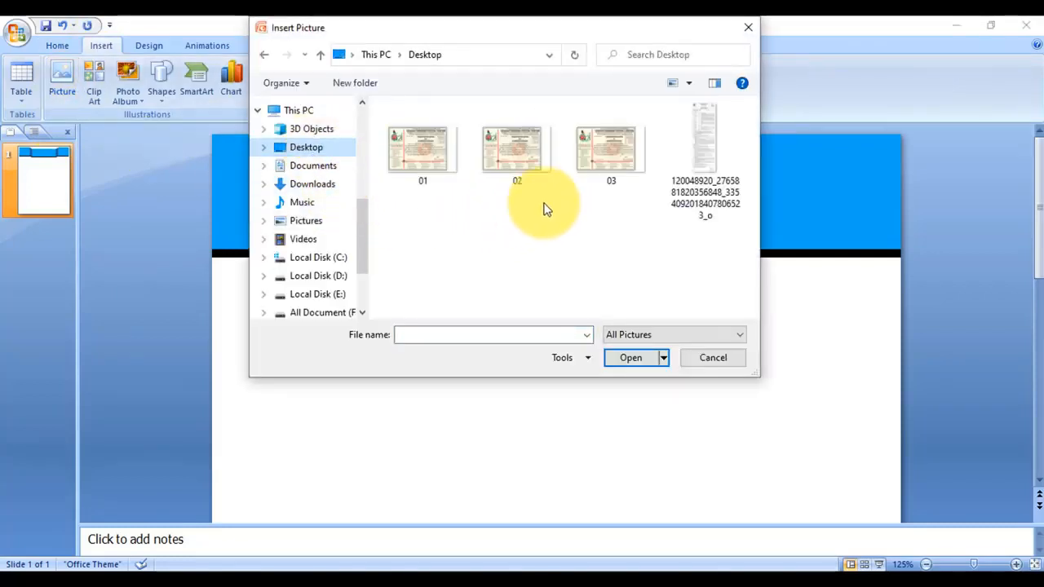
{"action": "scroll", "coordinate": [638, 232], "scroll_direction": "down", "scroll_amount": 3}
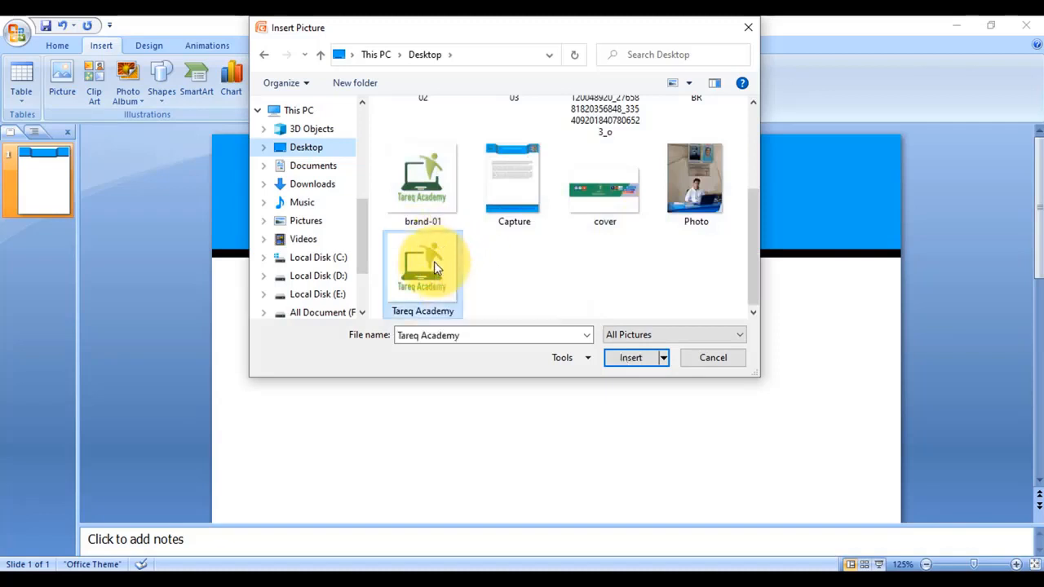
{"action": "left_click", "coordinate": [623, 358]}
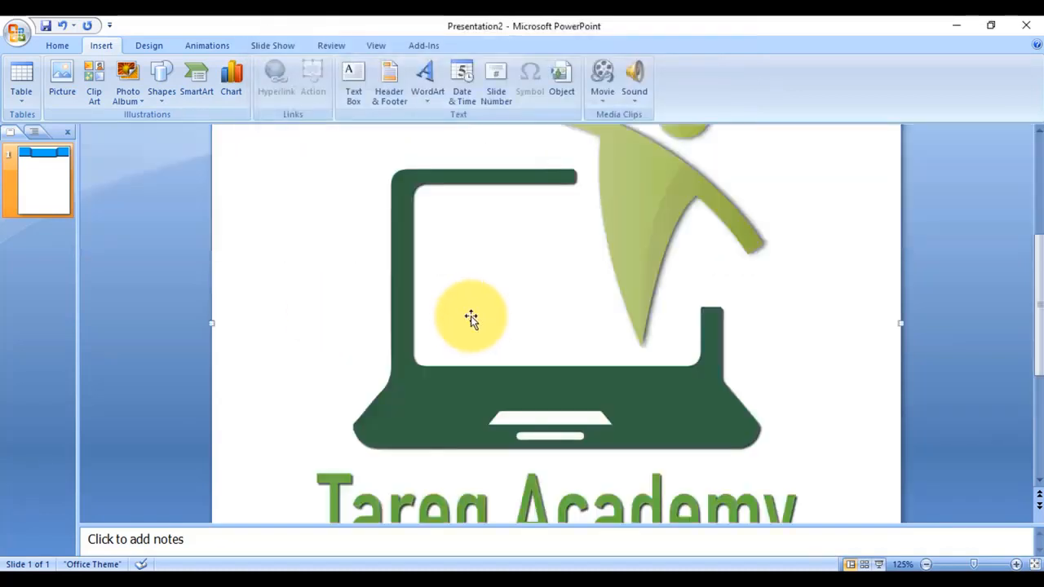
{"action": "scroll", "coordinate": [643, 328], "scroll_direction": "down", "scroll_amount": 5}
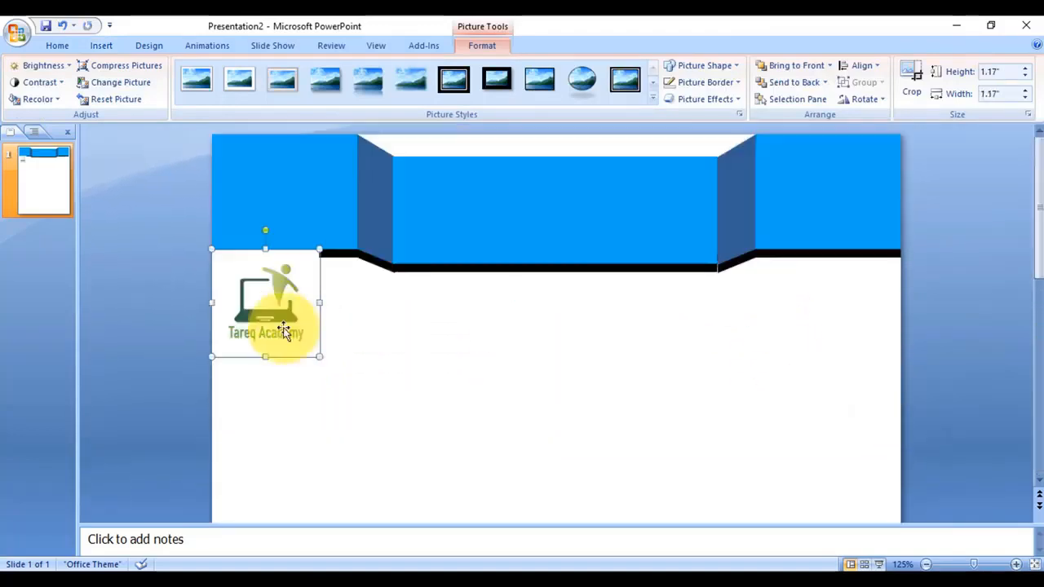
{"action": "left_click_drag", "start_coordinate": [291, 326], "coordinate": [288, 224]}
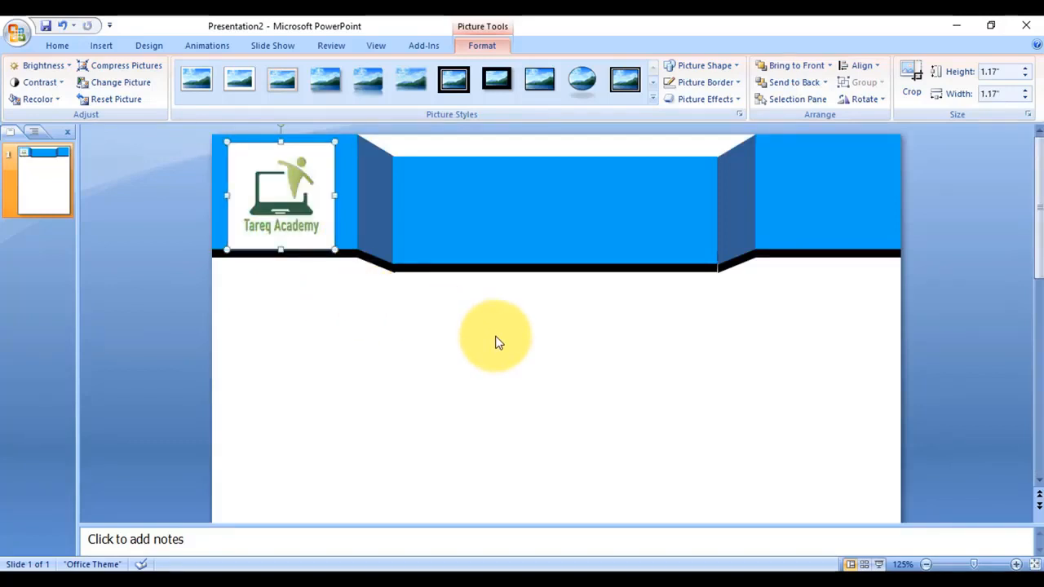
- Insert the BR QR code picture from the Desktop folder
{"action": "left_click", "coordinate": [497, 341]}
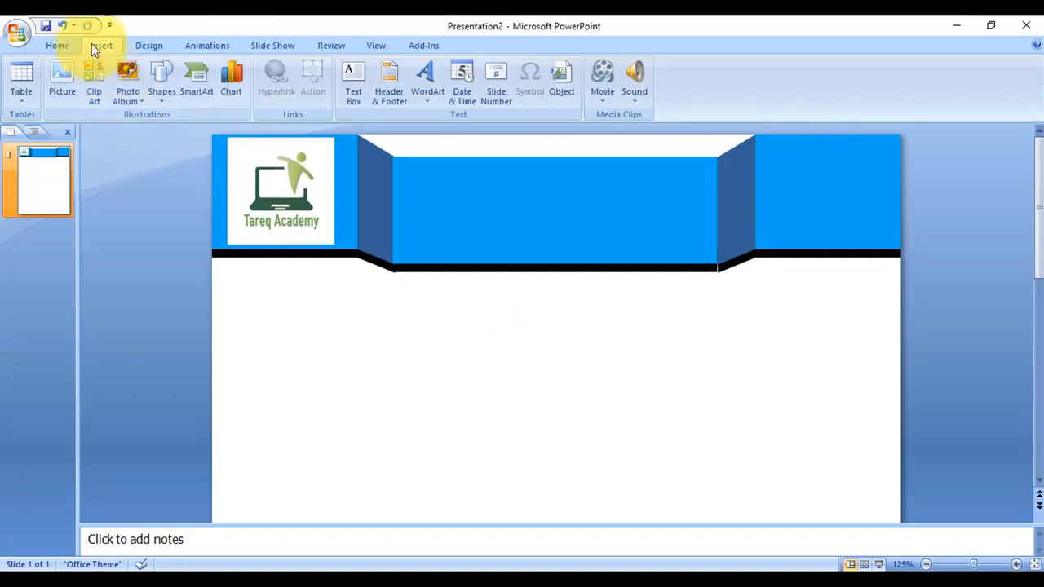
{"action": "left_click", "coordinate": [63, 88]}
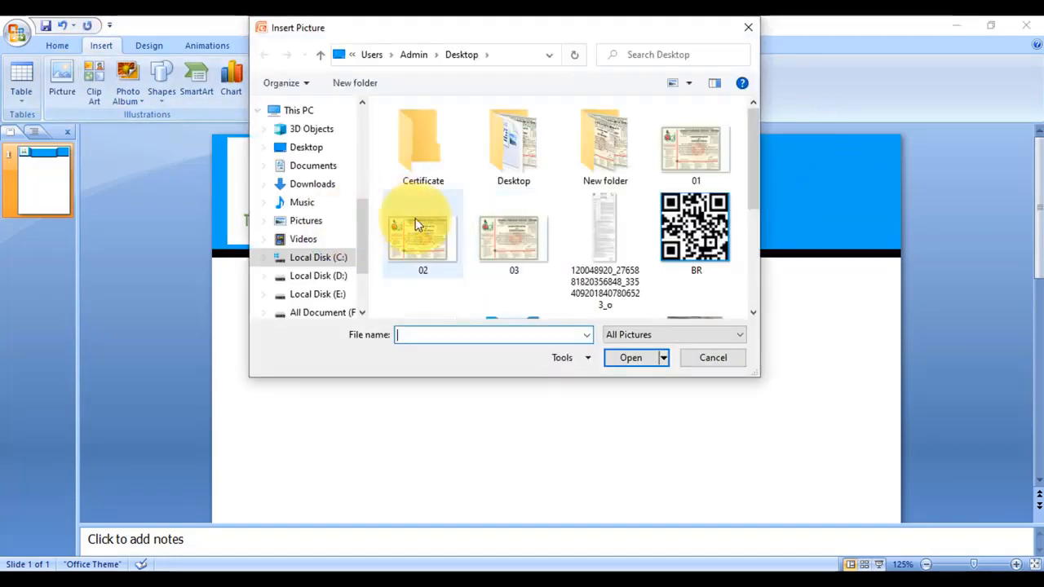
{"action": "left_click", "coordinate": [632, 359]}
- Move the QR code up the slide onto the right blue rectangle of the banner, opposite the logo
{"action": "scroll", "coordinate": [661, 366], "scroll_direction": "up", "scroll_amount": 3}
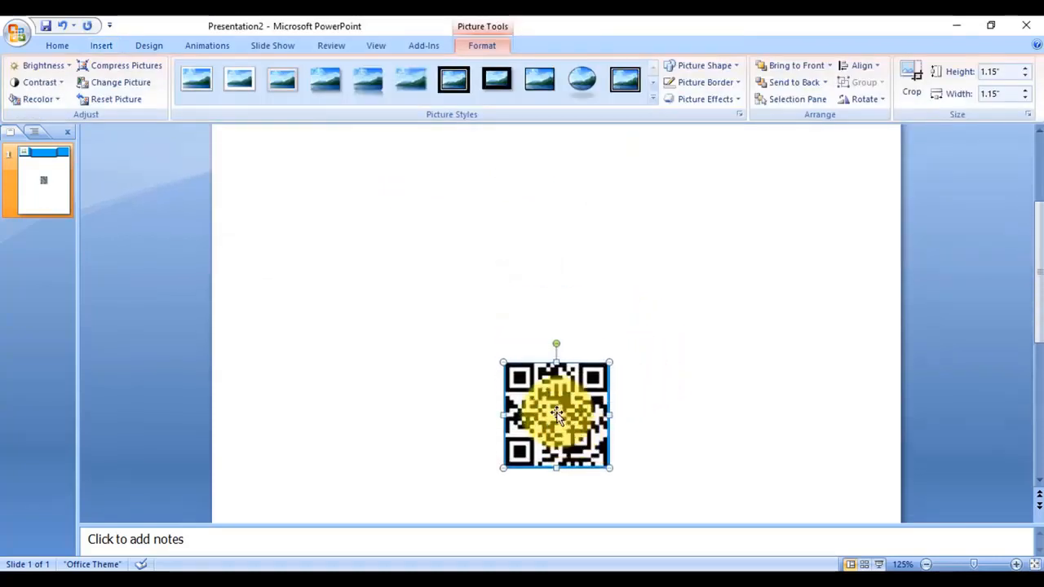
{"action": "scroll", "coordinate": [556, 414], "scroll_direction": "up", "scroll_amount": 1}
{"action": "left_click_drag", "start_coordinate": [556, 414], "coordinate": [656, 282]}
{"action": "scroll", "coordinate": [683, 366], "scroll_direction": "up", "scroll_amount": 4}
{"action": "left_click_drag", "start_coordinate": [655, 410], "coordinate": [754, 280]}
{"action": "scroll", "coordinate": [759, 395], "scroll_direction": "up", "scroll_amount": 4}
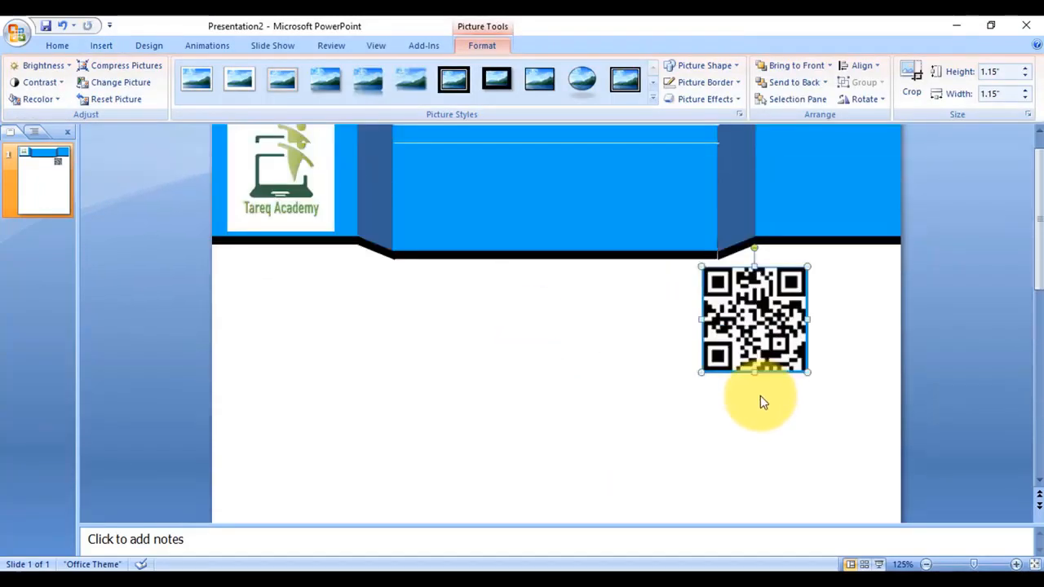
{"action": "scroll", "coordinate": [760, 400], "scroll_direction": "up", "scroll_amount": 1}
{"action": "left_click_drag", "start_coordinate": [760, 349], "coordinate": [838, 212]}
{"action": "left_click", "coordinate": [754, 364]}
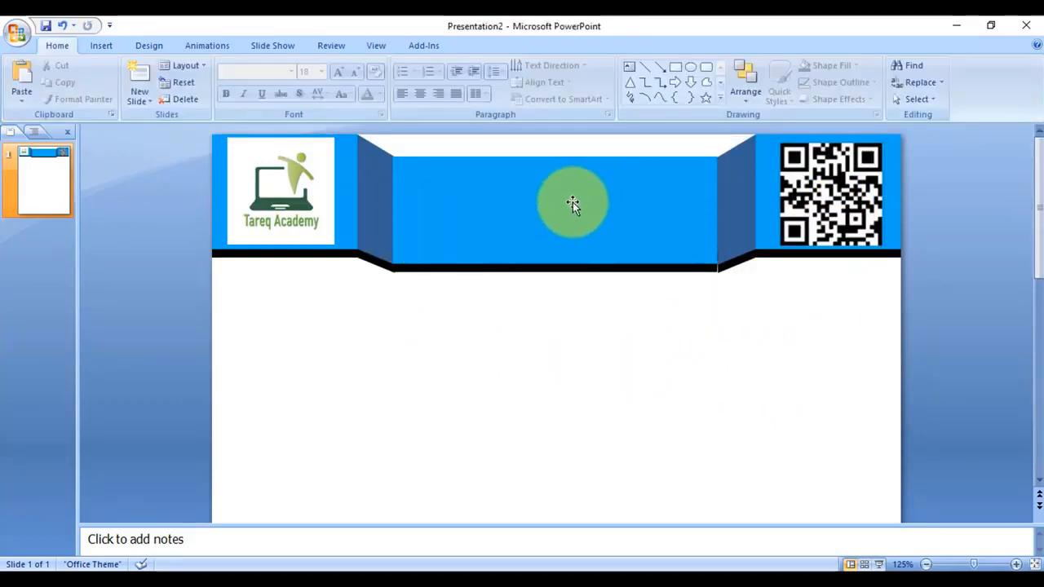
- Insert white shadowed WordArt with the text "Tareq Academy"
{"action": "left_click", "coordinate": [101, 45]}
{"action": "left_click", "coordinate": [423, 80]}
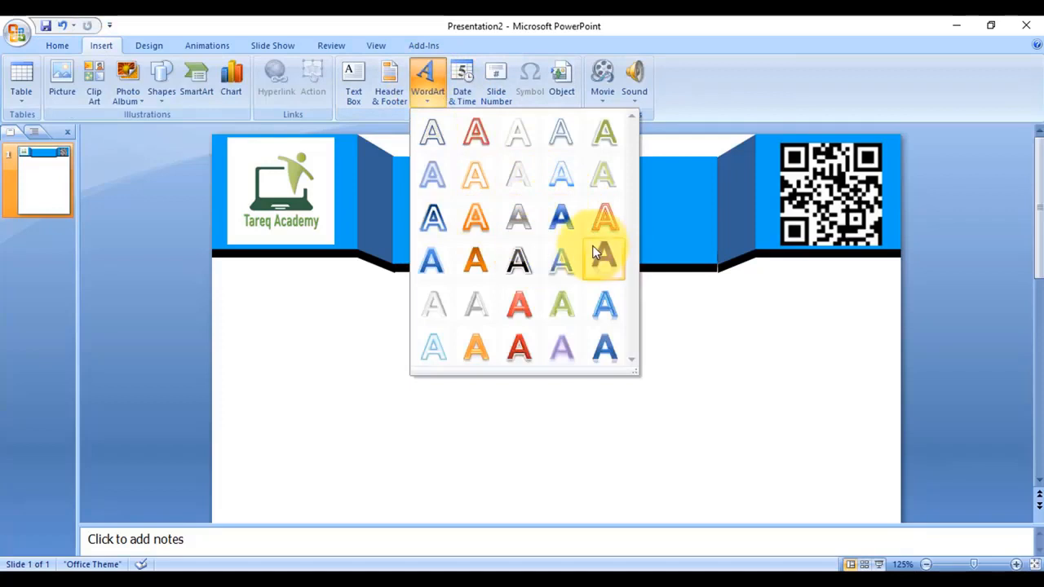
{"action": "left_click", "coordinate": [521, 140]}
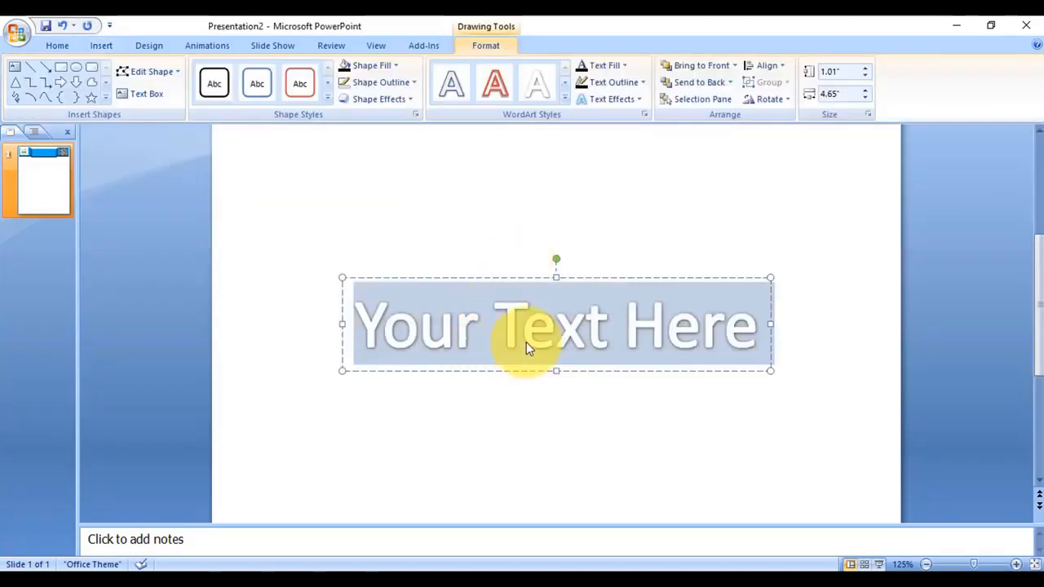
{"action": "type", "text": "Targ"}
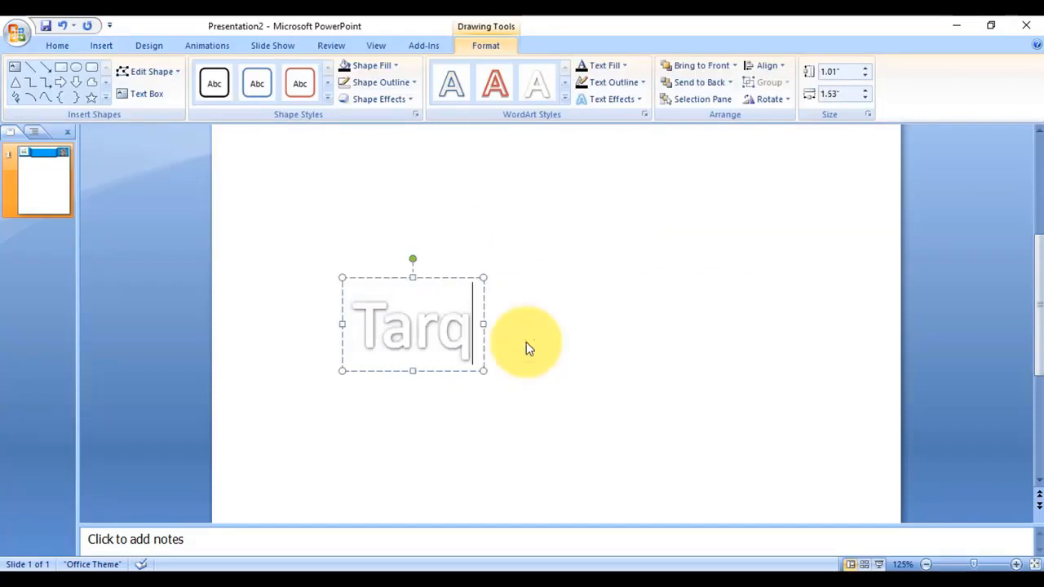
{"action": "key", "text": "BackSpace"}
{"action": "type", "text": "eq Academy"}
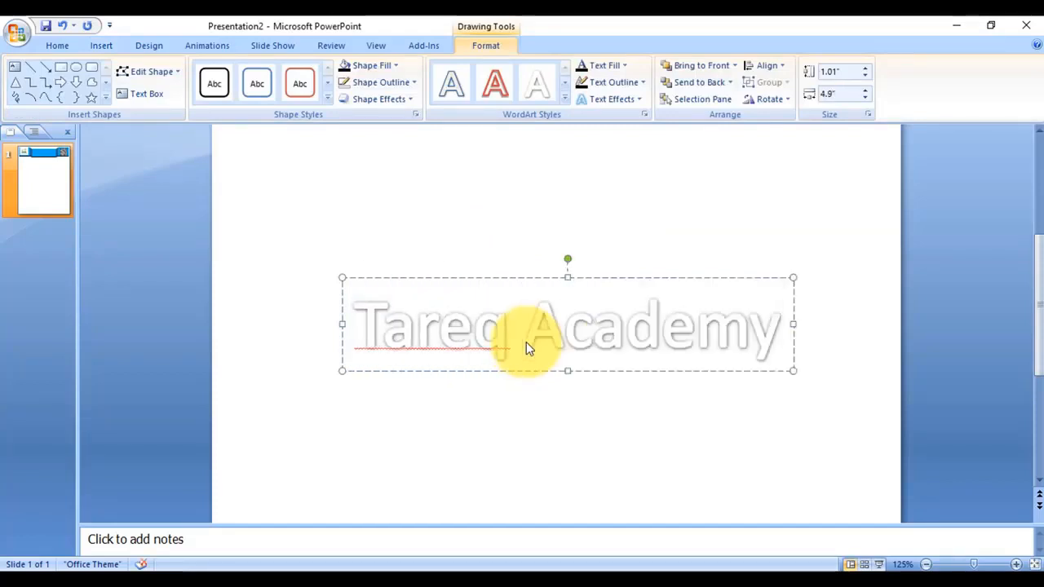
- Move the "Tareq Academy" WordArt up onto the banner, between the logo and the QR code
{"action": "scroll", "coordinate": [545, 448], "scroll_direction": "up", "scroll_amount": 1}
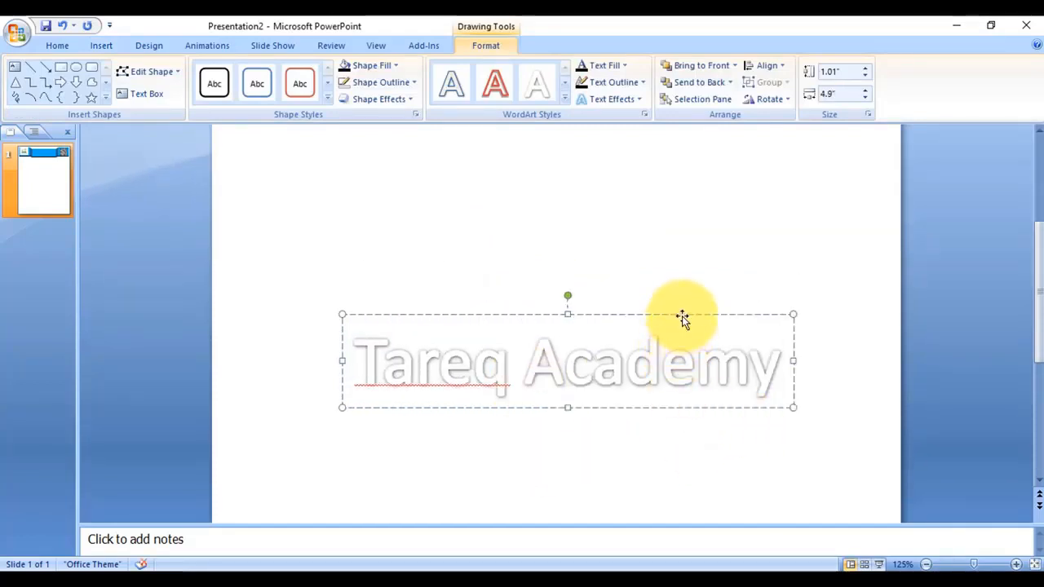
{"action": "left_click_drag", "start_coordinate": [681, 318], "coordinate": [672, 240]}
{"action": "scroll", "coordinate": [655, 380], "scroll_direction": "up", "scroll_amount": 4}
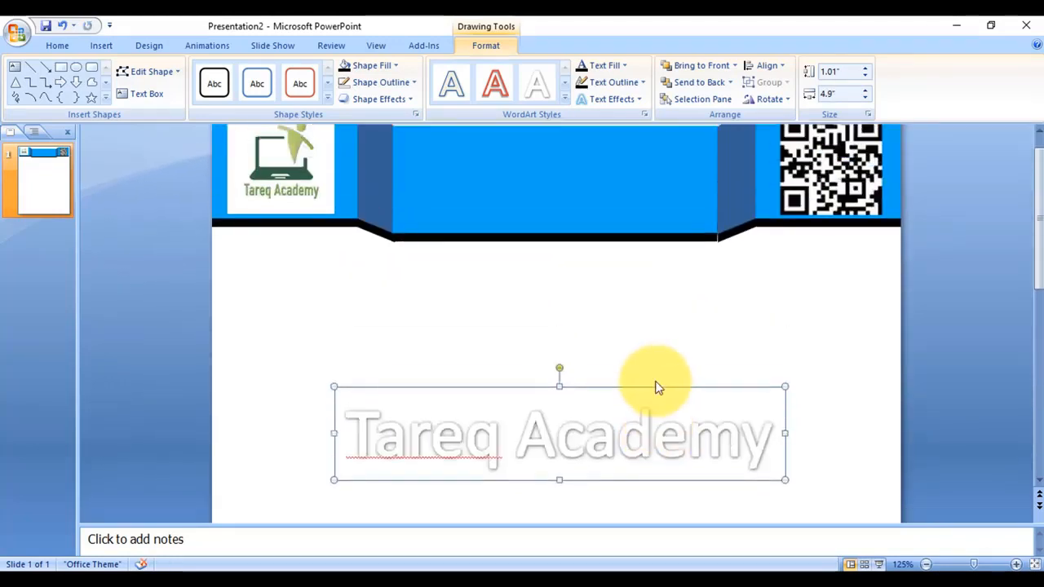
{"action": "left_click_drag", "start_coordinate": [654, 393], "coordinate": [649, 177]}
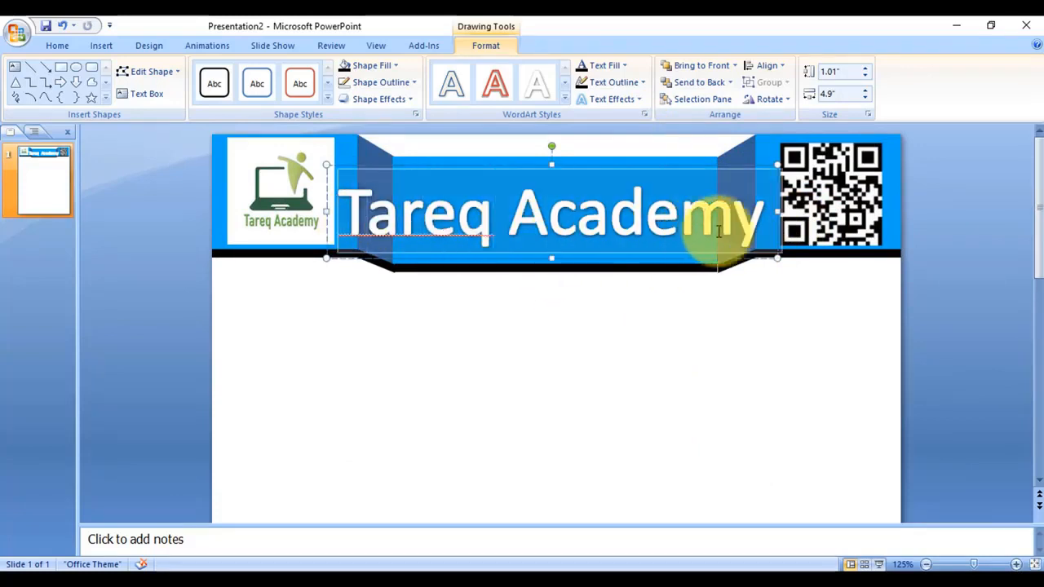
- Reduce the "Tareq Academy" title to 36 pt and center it in the upper part of the middle blue rectangle
{"action": "left_click", "coordinate": [58, 45]}
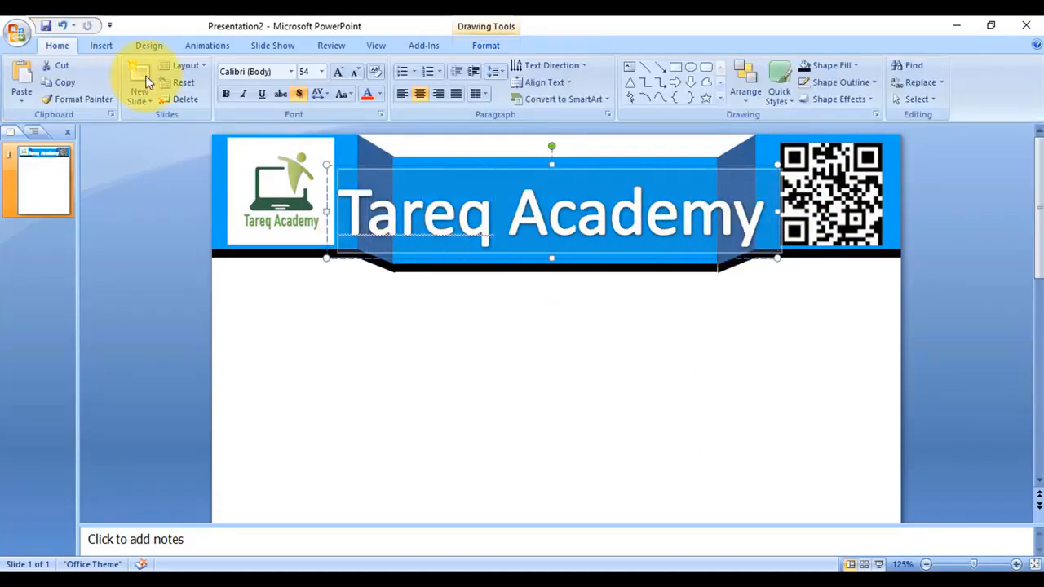
{"action": "left_click", "coordinate": [356, 73]}
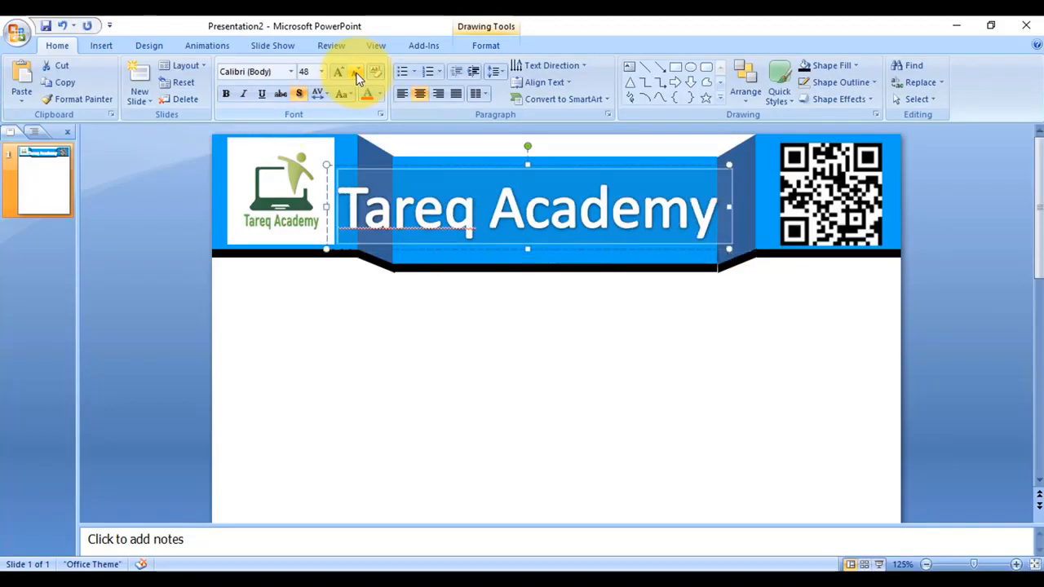
{"action": "left_click", "coordinate": [357, 72]}
{"action": "left_click", "coordinate": [356, 72]}
{"action": "left_click_drag", "start_coordinate": [538, 167], "coordinate": [555, 172]}
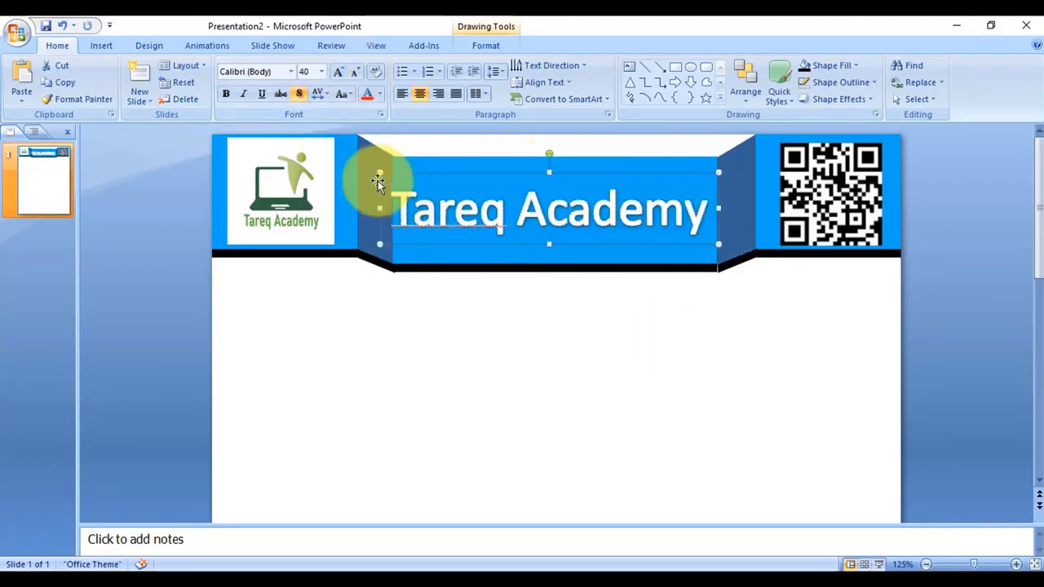
{"action": "left_click", "coordinate": [358, 70]}
{"action": "left_click_drag", "start_coordinate": [427, 170], "coordinate": [450, 154]}
{"action": "left_click", "coordinate": [582, 333]}
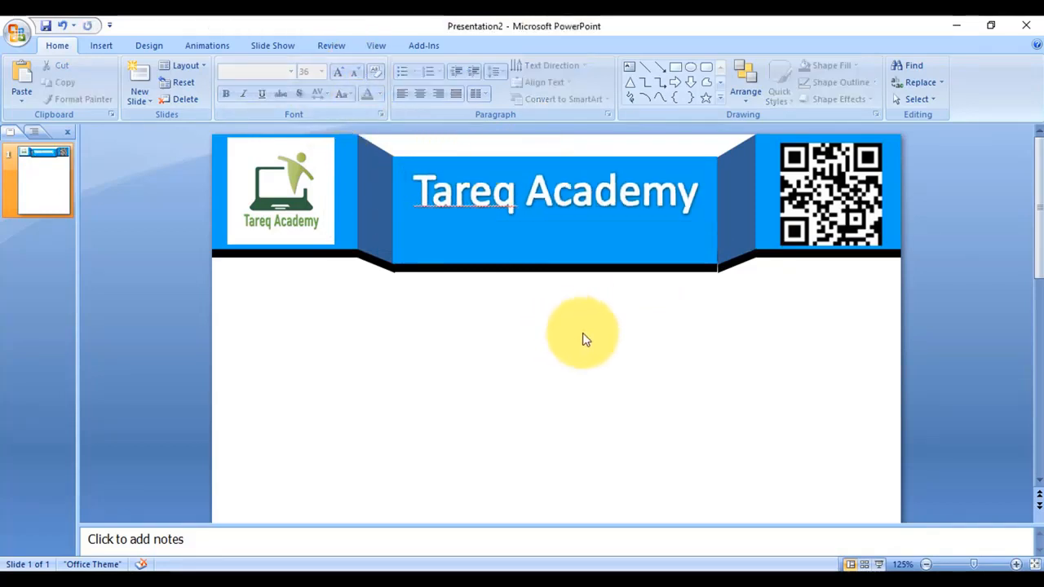